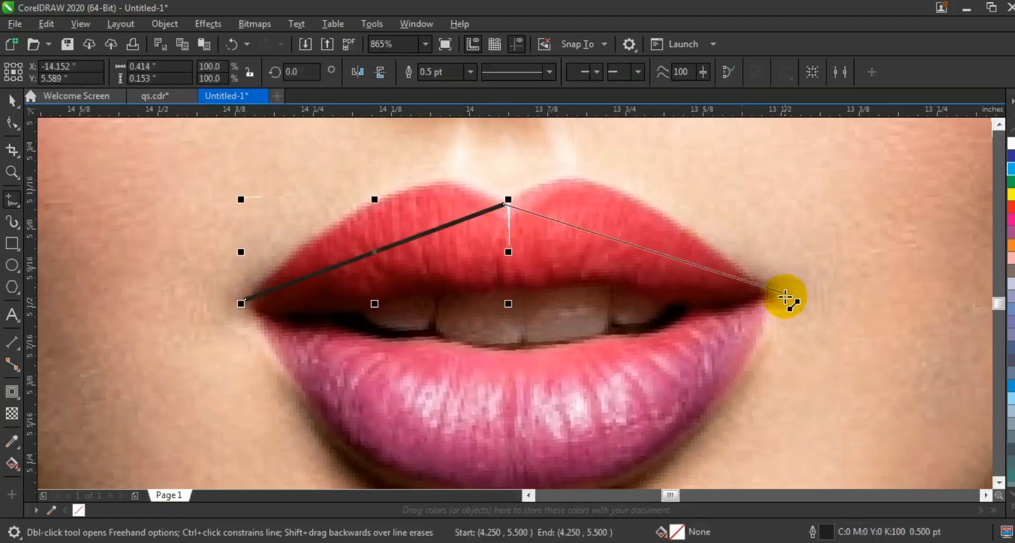
# Step: Finish the closed four-point outline around the upper lip through the mouth corner and the lip's lower centre
pyautogui.click(766, 299)
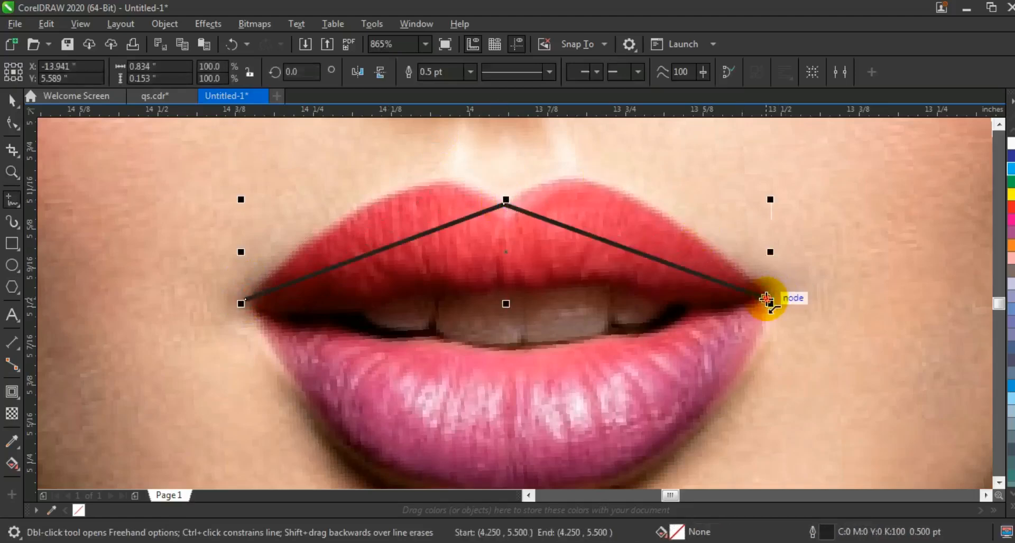
pyautogui.click(504, 288)
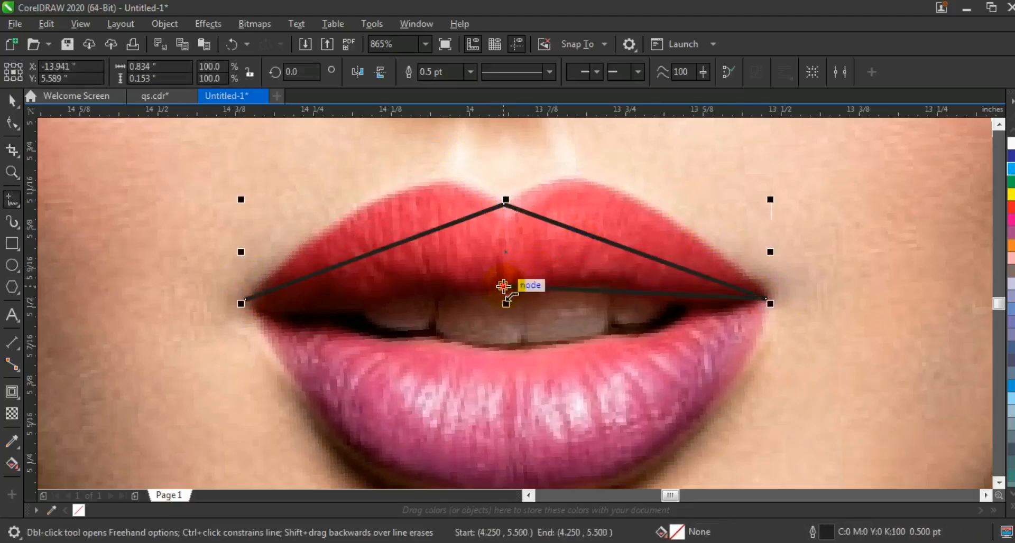
pyautogui.click(243, 299)
pyautogui.click(285, 304)
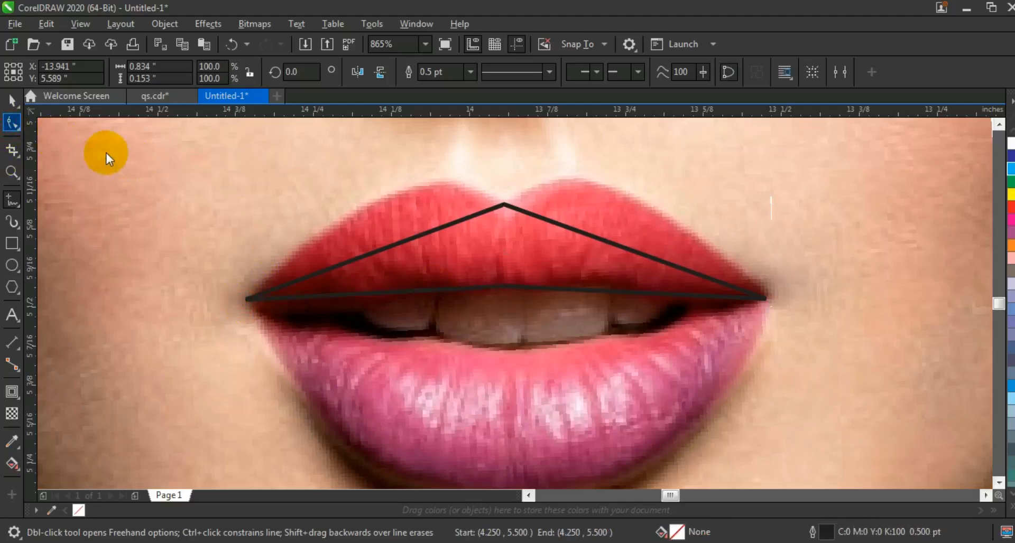
# Step: Convert all segments of the upper lip outline to curves and bend the two upper segments along the lip's top contour
pyautogui.press('F10')
pyautogui.moveTo(226, 187); pyautogui.dragTo(777, 344)
pyautogui.click(229, 74)
pyautogui.moveTo(415, 242); pyautogui.dragTo(413, 183)
pyautogui.moveTo(630, 255); pyautogui.dragTo(624, 189)
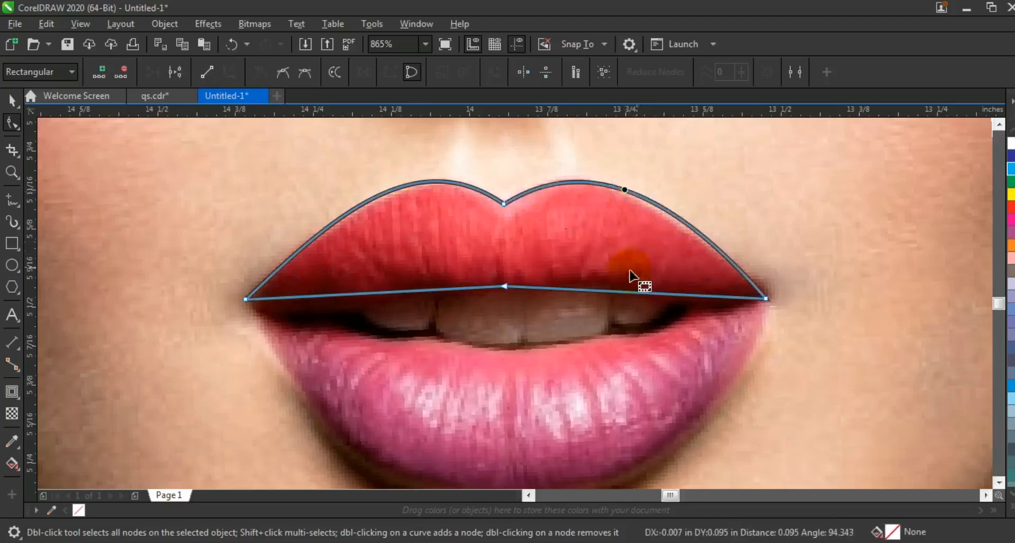
# Step: Adjust the curve handles of the upper lip's lower edge to follow the opening of the mouth
pyautogui.click(703, 291)
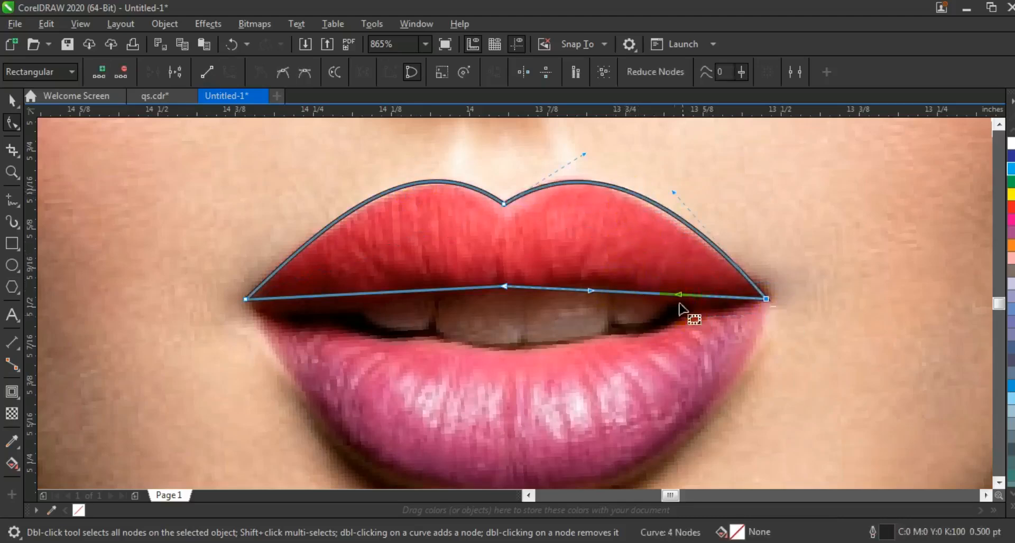
pyautogui.moveTo(678, 295); pyautogui.dragTo(676, 309)
pyautogui.moveTo(591, 290); pyautogui.dragTo(595, 274)
pyautogui.moveTo(329, 296); pyautogui.dragTo(335, 316)
pyautogui.moveTo(418, 290); pyautogui.dragTo(416, 278)
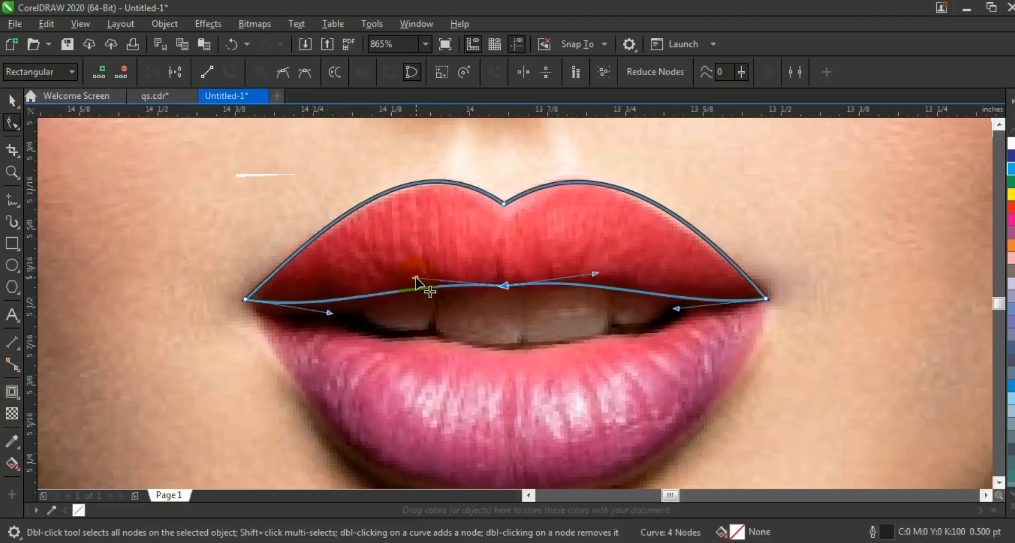
# Step: Draw a flat closed two-node shape between the two mouth corners with the Freehand tool
pyautogui.click(9, 202)
pyautogui.click(242, 301)
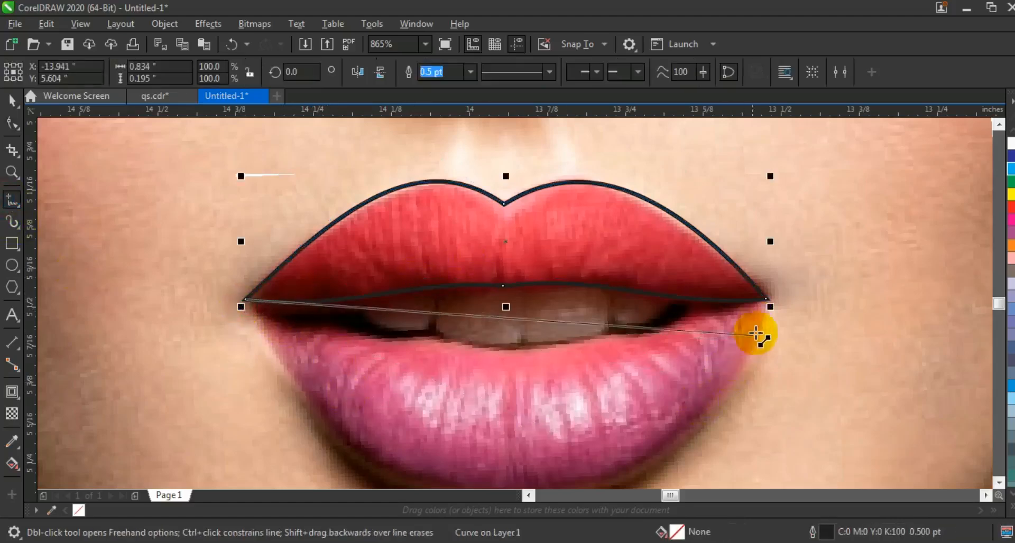
pyautogui.click(769, 300)
pyautogui.click(242, 300)
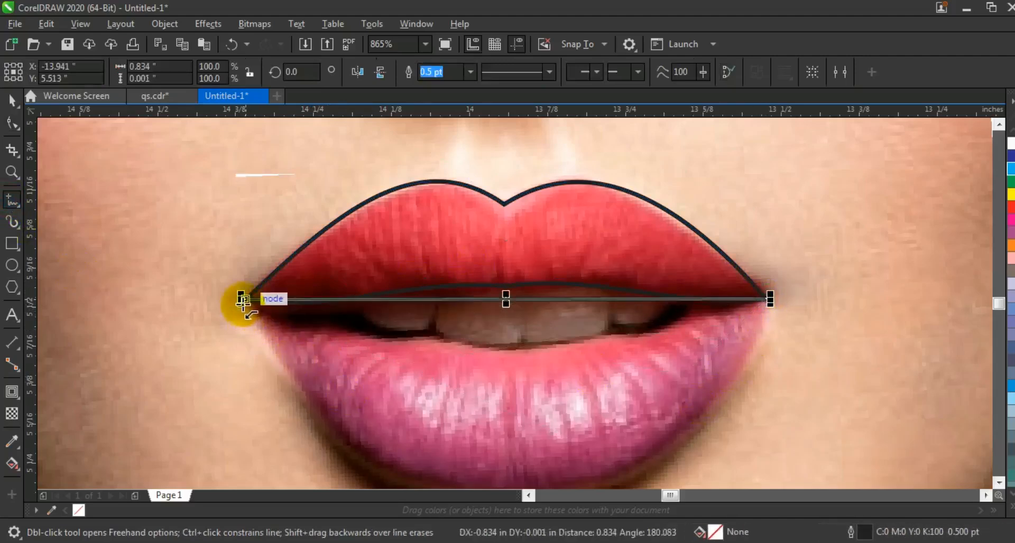
# Step: Convert the flat shape's segments to curves and bend them along the outer and inner edges of the lower lip
pyautogui.click(10, 122)
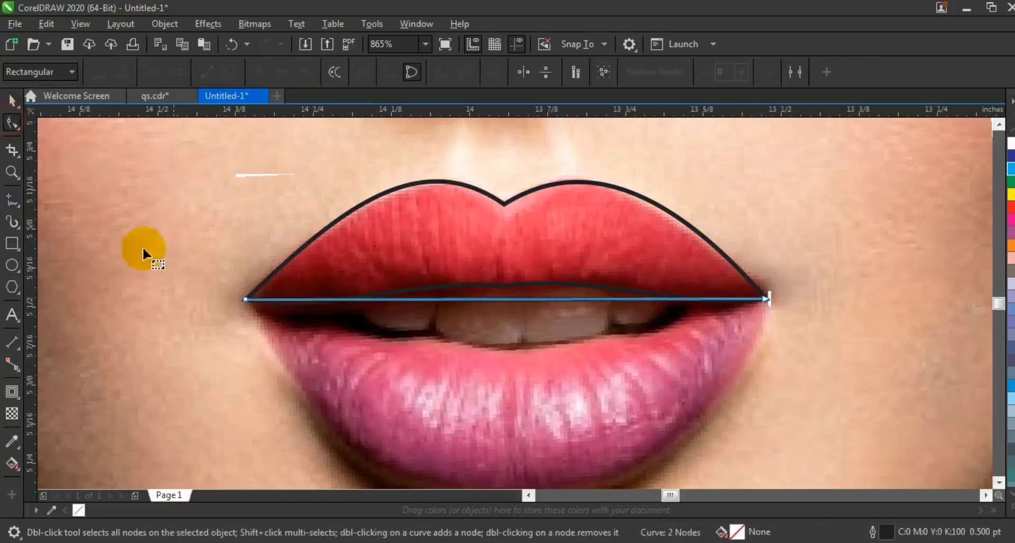
pyautogui.click(228, 72)
pyautogui.press('F3')
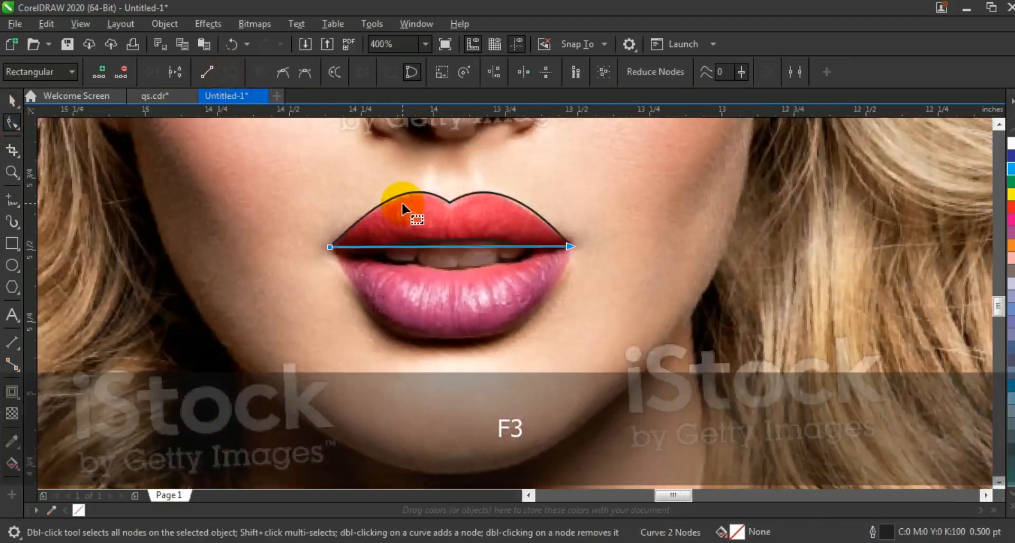
pyautogui.moveTo(452, 253); pyautogui.dragTo(454, 338)
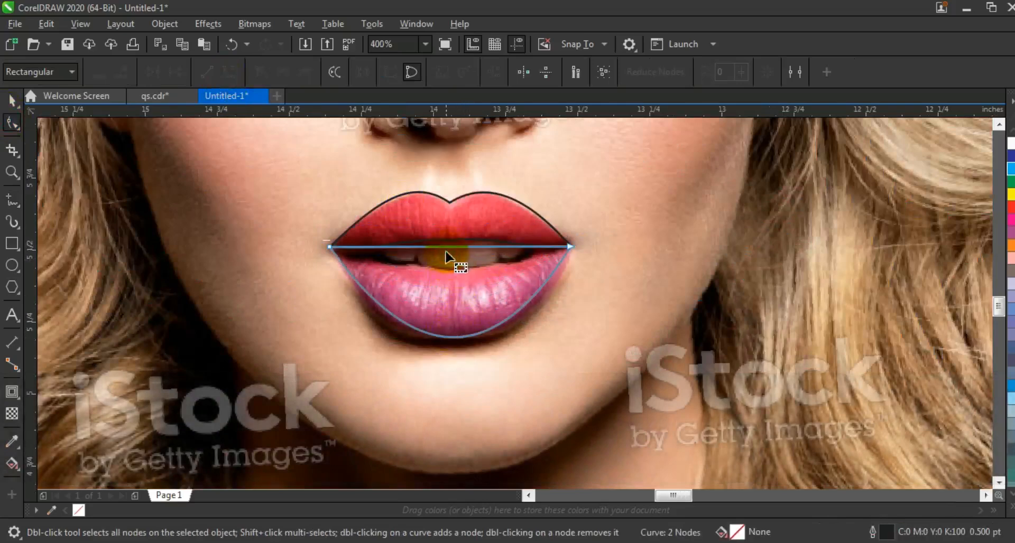
pyautogui.moveTo(446, 248); pyautogui.dragTo(445, 270)
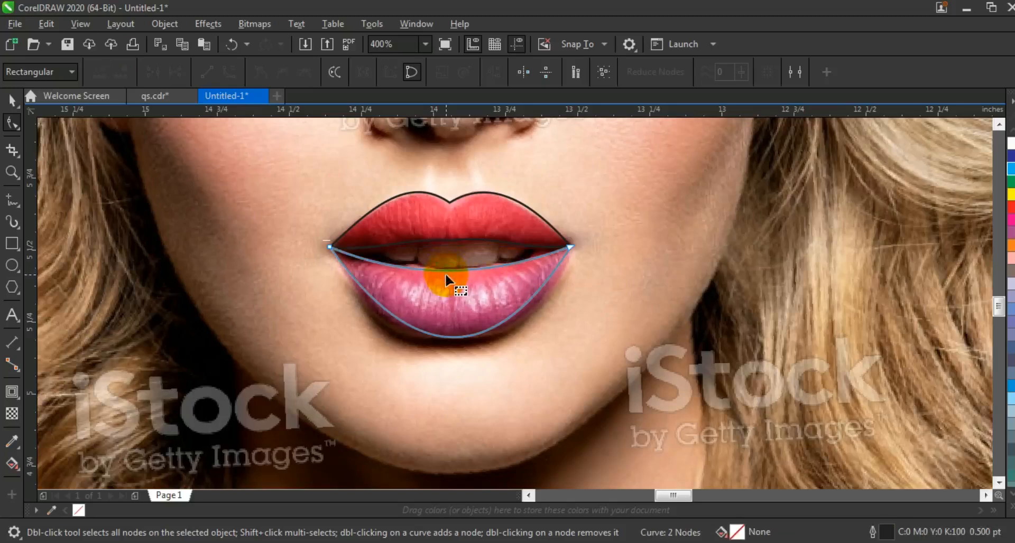
pyautogui.click(450, 270)
# Step: Draw a straight-sided teeth shape across the mouth opening, with its upper points overlapping the upper lip
pyautogui.click(20, 176)
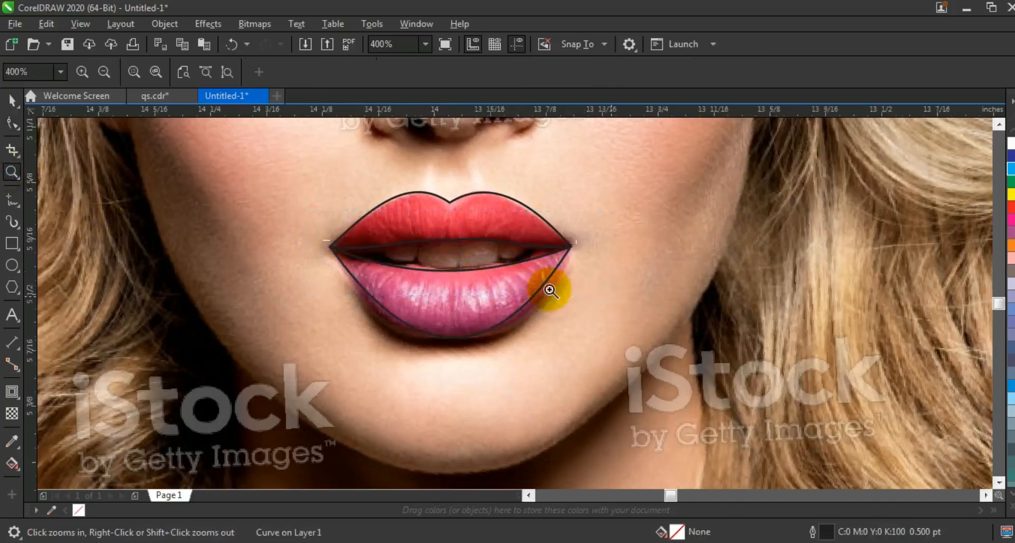
pyautogui.moveTo(550, 291); pyautogui.dragTo(550, 290)
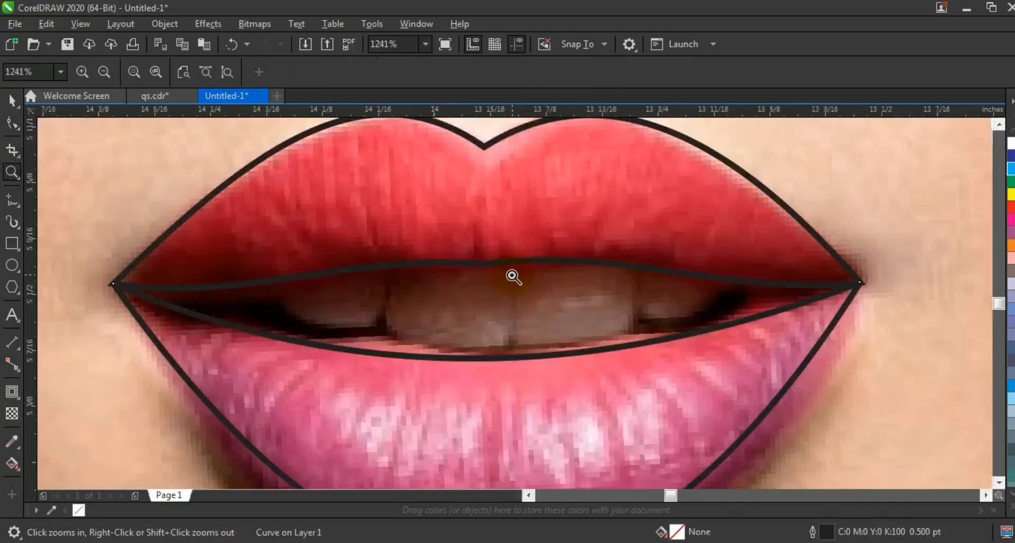
pyautogui.click(188, 287)
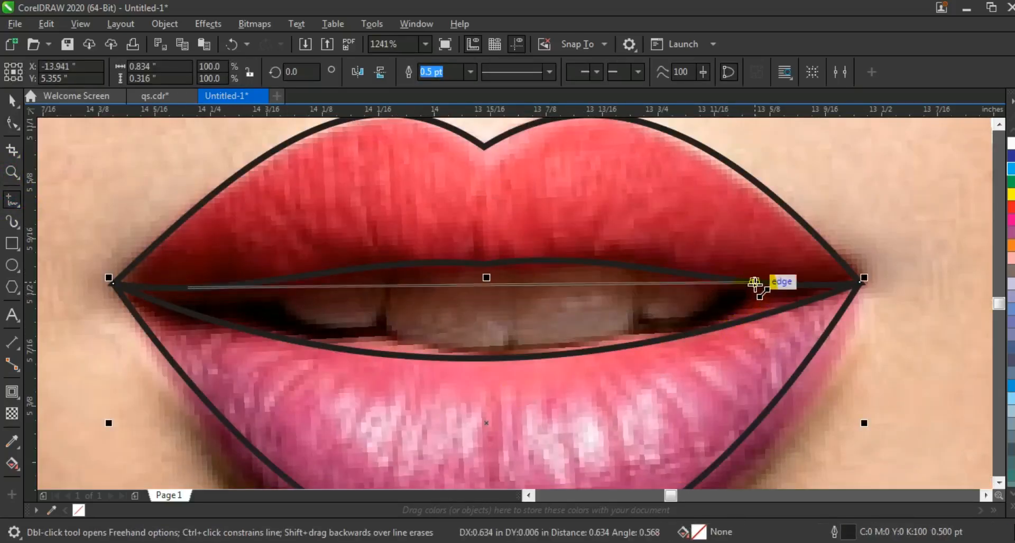
pyautogui.doubleClick(754, 282)
pyautogui.doubleClick(636, 226)
pyautogui.doubleClick(355, 214)
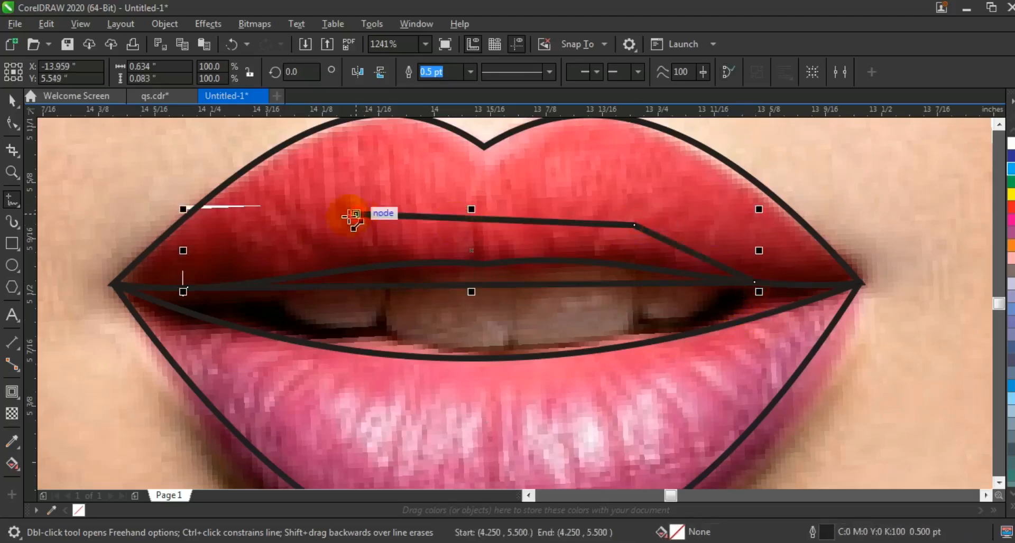
pyautogui.click(186, 287)
# Step: Convert the teeth shape's segments to curves and bend the lower one down along the bottom of the teeth
pyautogui.click(12, 124)
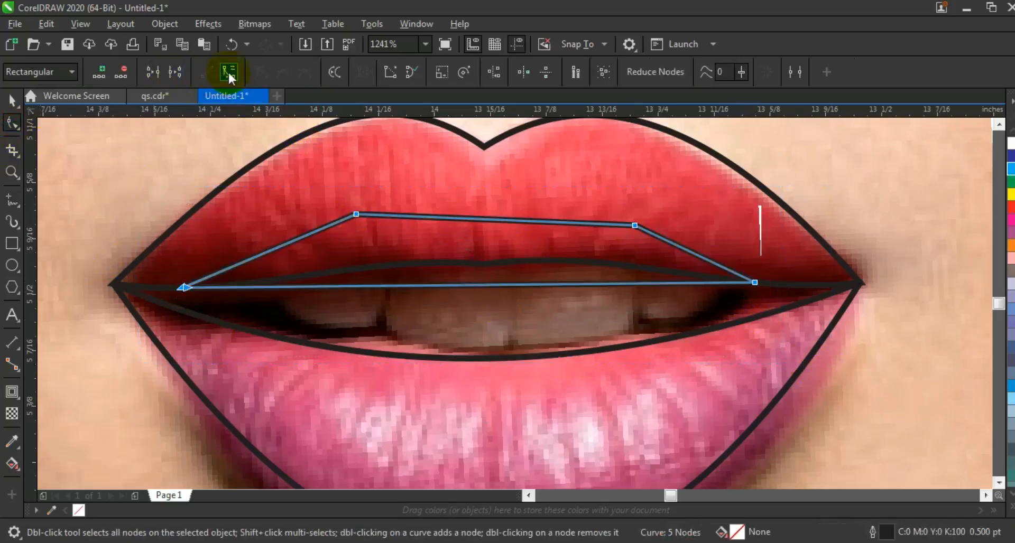
pyautogui.moveTo(500, 288); pyautogui.dragTo(495, 332)
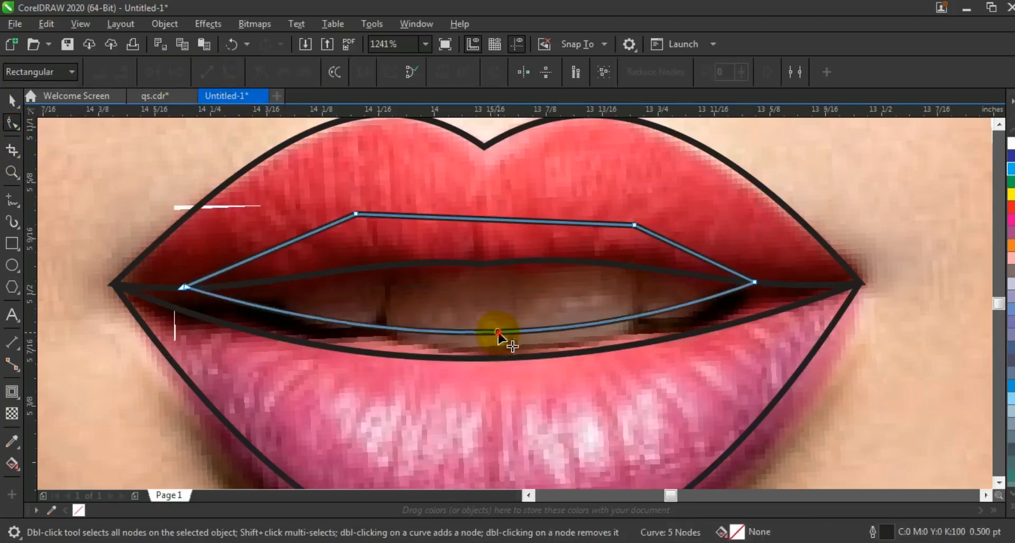
pyautogui.press('Escape')
pyautogui.click(495, 330)
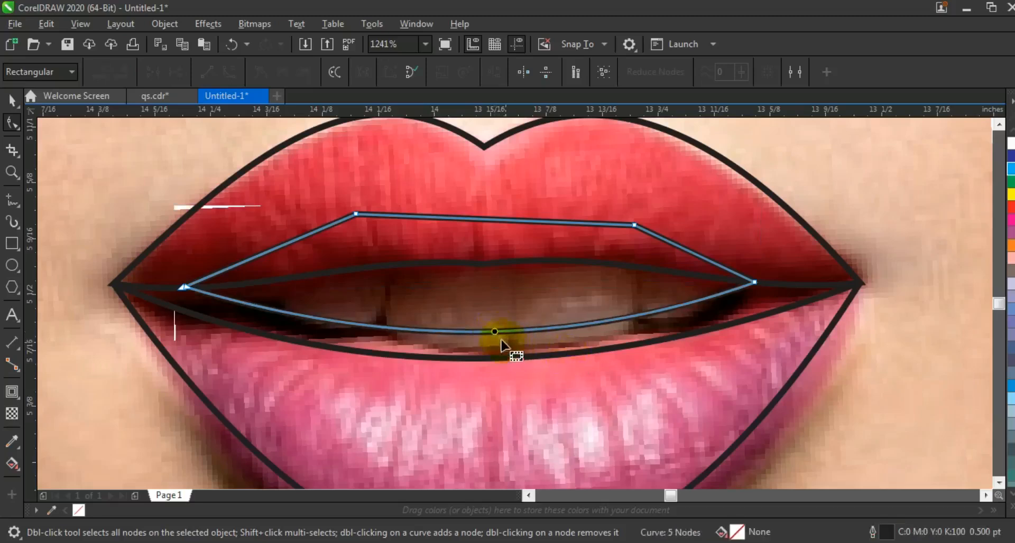
# Step: Move the teeth shape's corner nodes inward from the mouth corners and join its open end
pyautogui.click(185, 288)
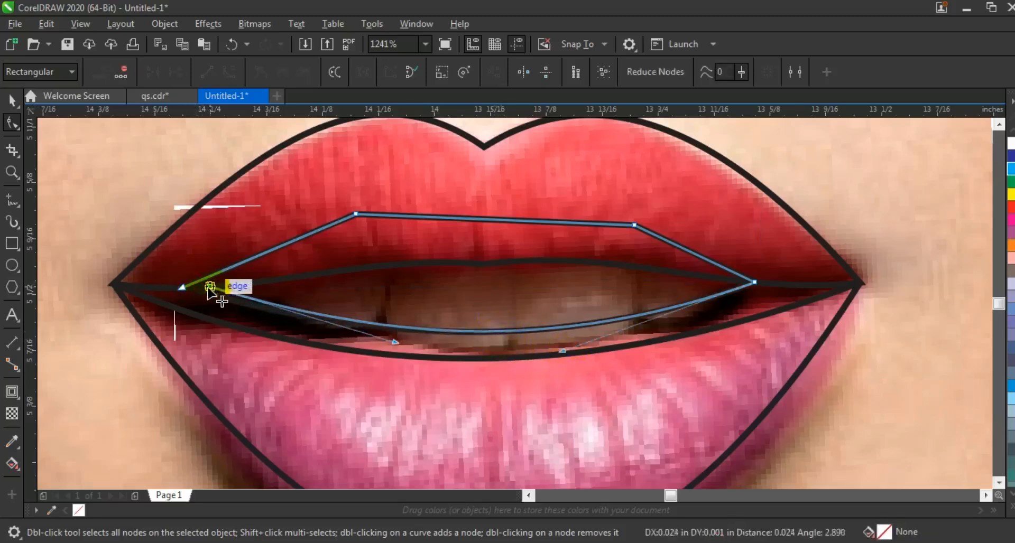
pyautogui.moveTo(753, 283); pyautogui.dragTo(736, 281)
pyautogui.moveTo(182, 290); pyautogui.dragTo(217, 289)
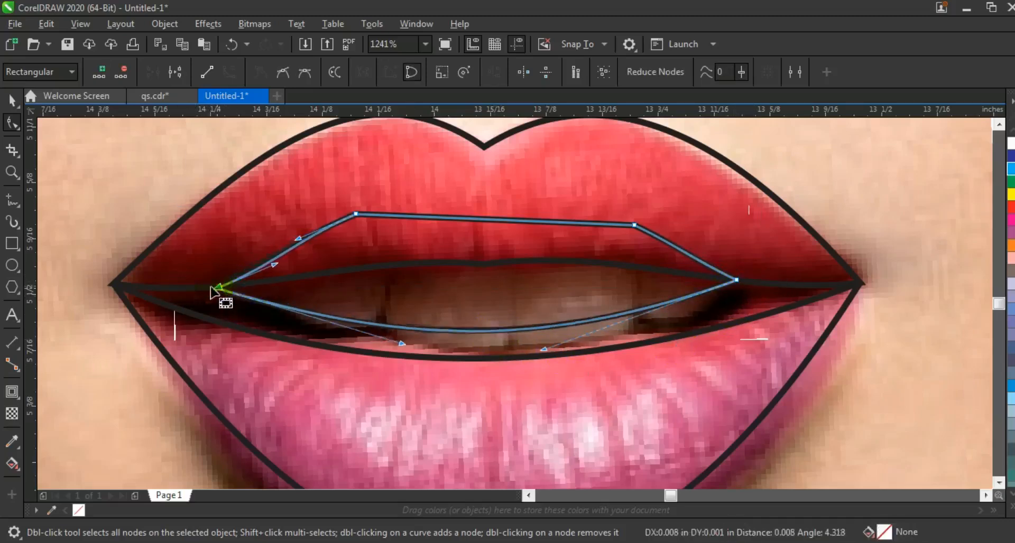
# Step: Fill both the upper and lower lip shapes with red
pyautogui.click(12, 99)
pyautogui.click(790, 209)
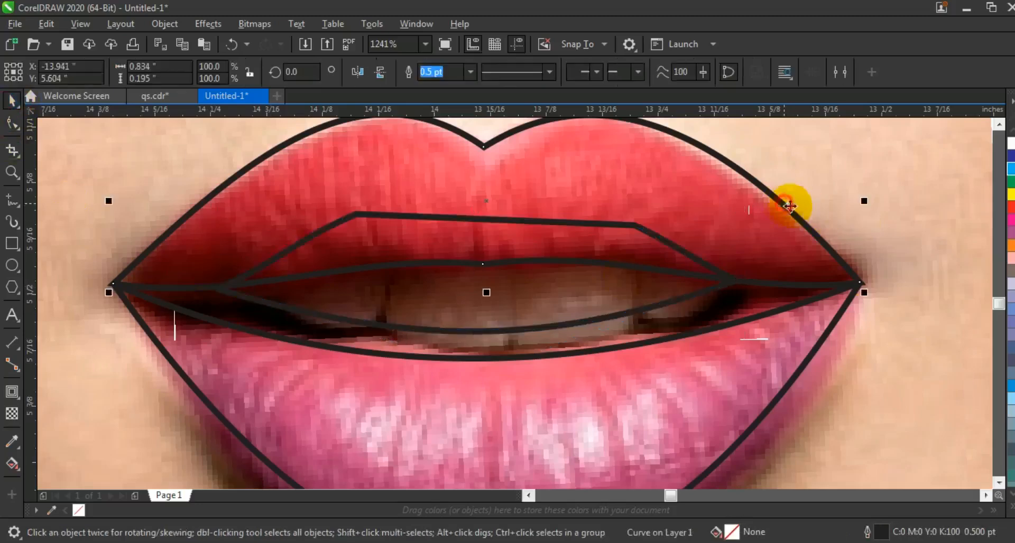
pyautogui.click(838, 318)
pyautogui.keyDown('shift'); pyautogui.click(849, 324); pyautogui.keyUp('shift')
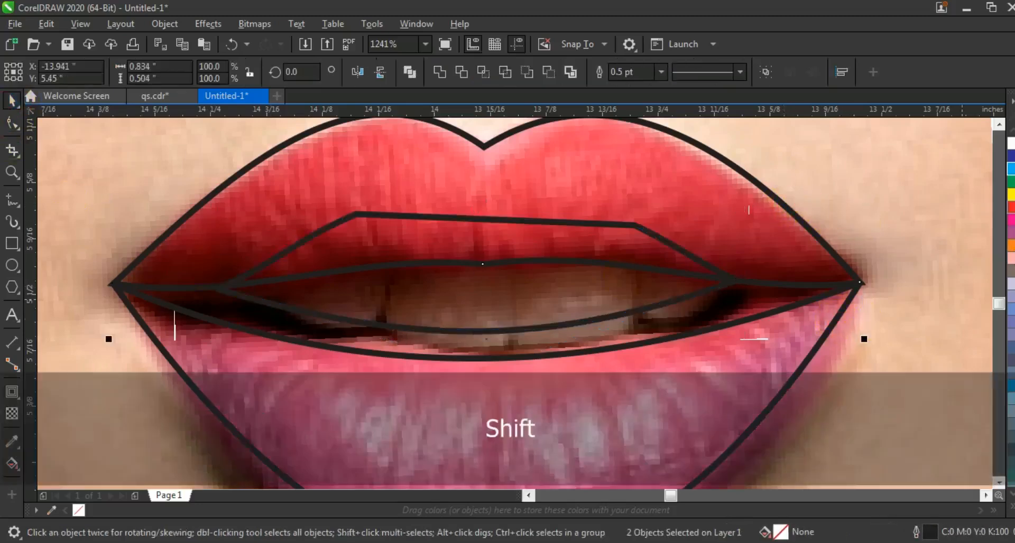
pyautogui.click(1010, 207)
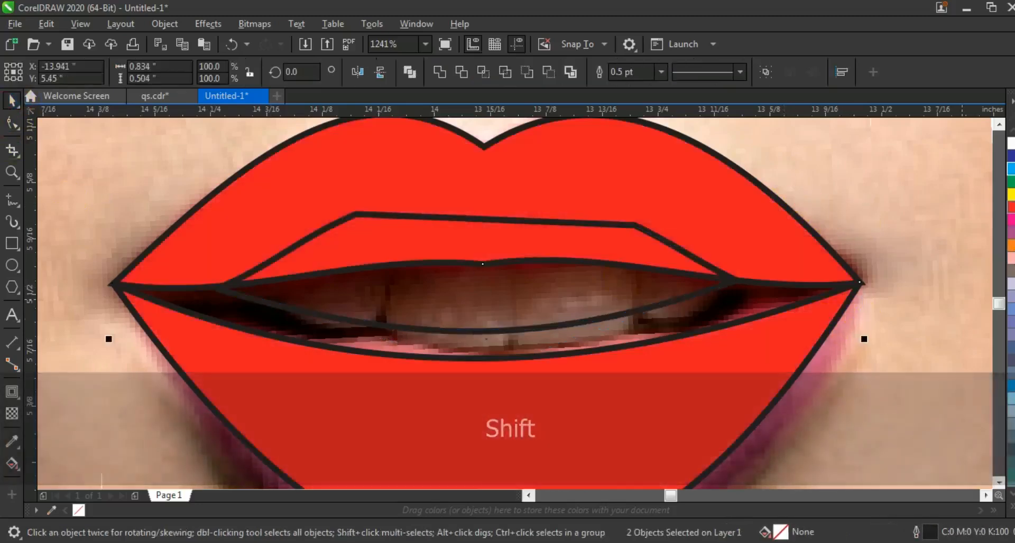
# Step: Fill the teeth shape with white and send it behind the upper lip
pyautogui.click(717, 288)
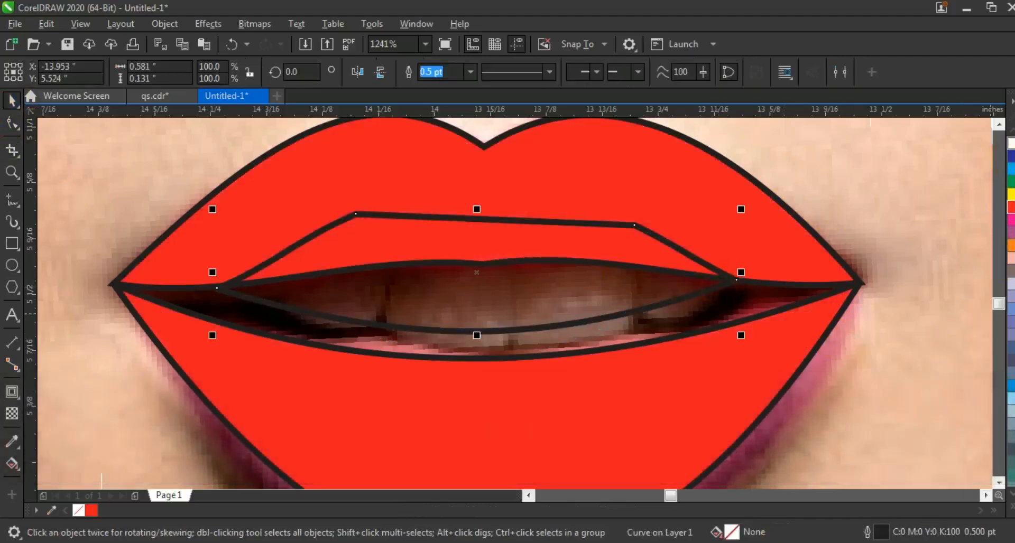
pyautogui.click(1011, 142)
pyautogui.hotkey('ctrl', 'pagedown')
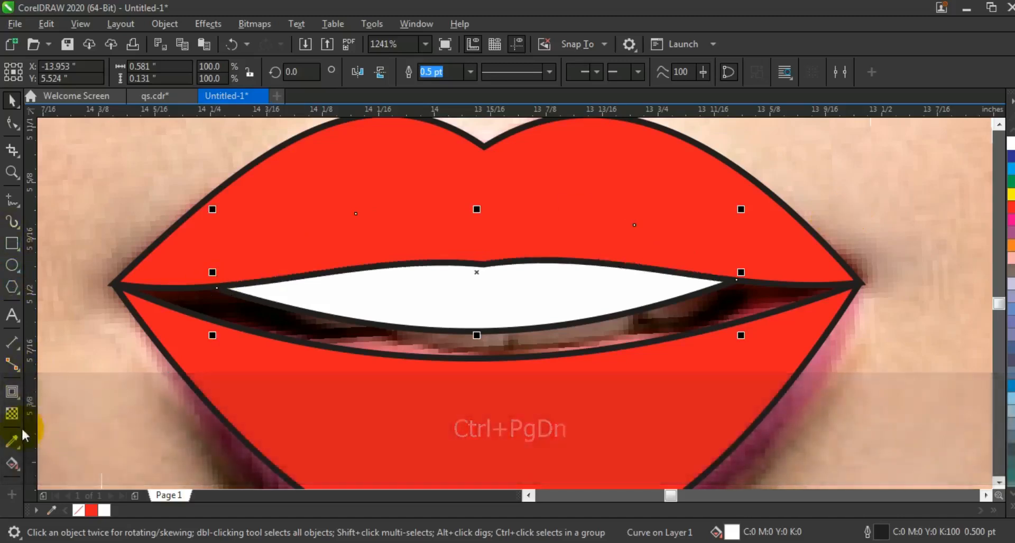
# Step: Create a shape in the gap between the teeth and lower lip with Smart Fill and colour it black
pyautogui.click(19, 469)
pyautogui.click(19, 469)
pyautogui.click(19, 469)
pyautogui.click(47, 483)
pyautogui.click(266, 322)
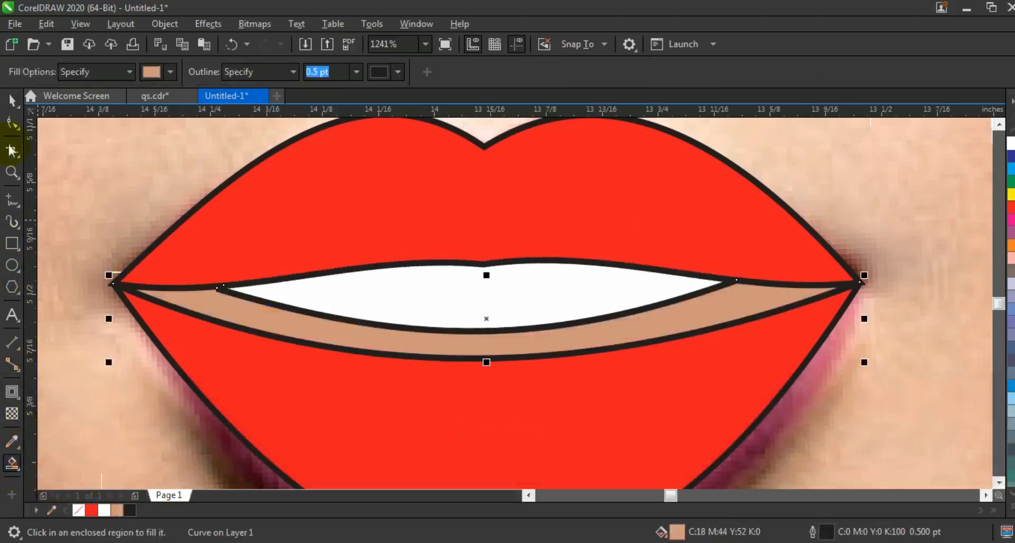
pyautogui.click(13, 104)
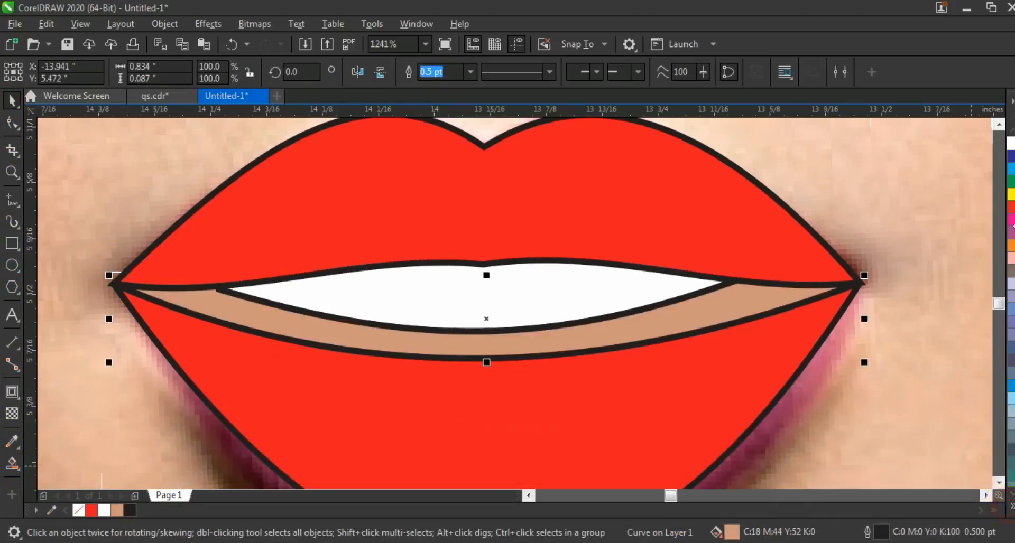
pyautogui.click(1012, 507)
pyautogui.click(999, 257)
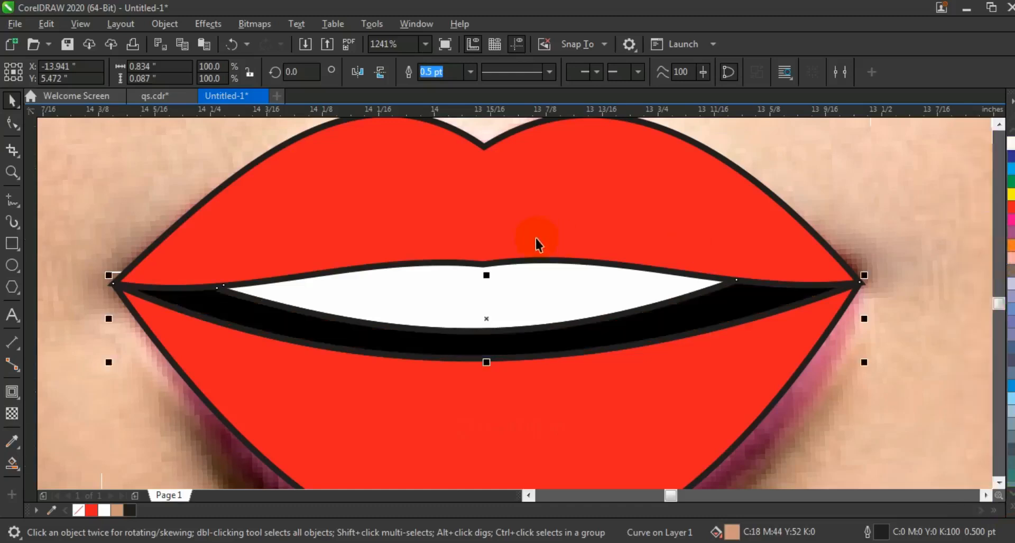
# Step: Select all the lip, teeth and mouth-gap shapes together and remove their outlines
pyautogui.press('F3')
pyautogui.press('F3')
pyautogui.press('F3')
pyautogui.press('F3')
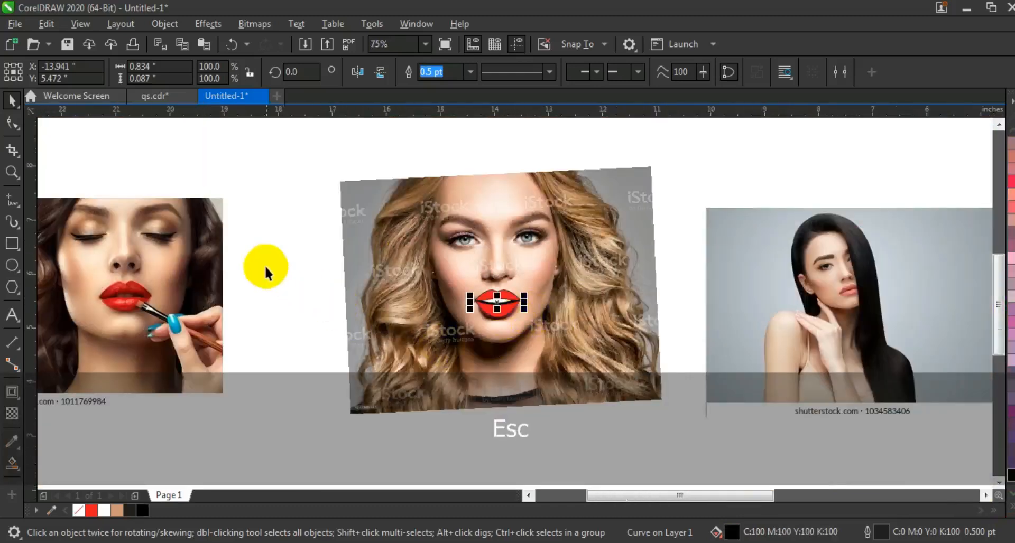
pyautogui.moveTo(283, 275); pyautogui.dragTo(562, 342)
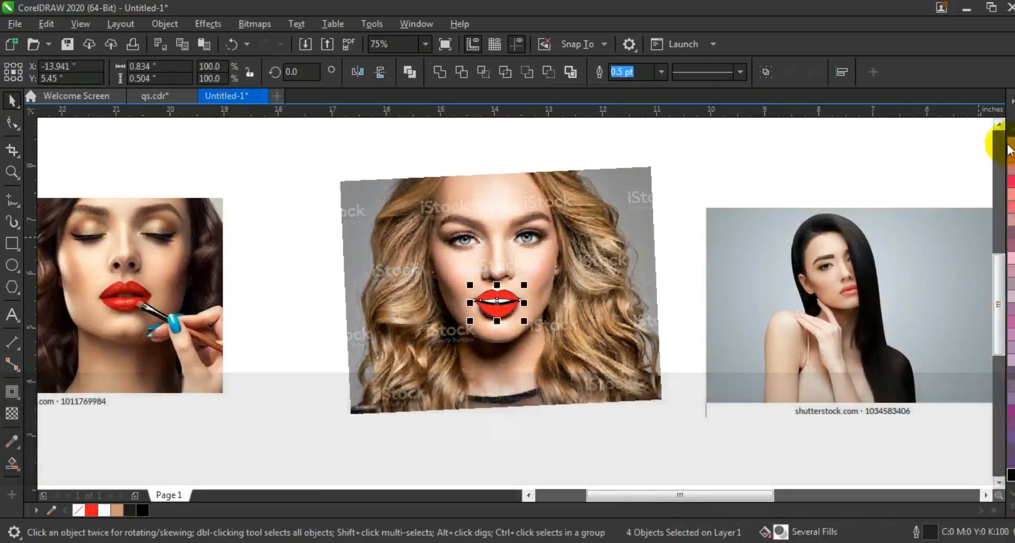
pyautogui.click(566, 417)
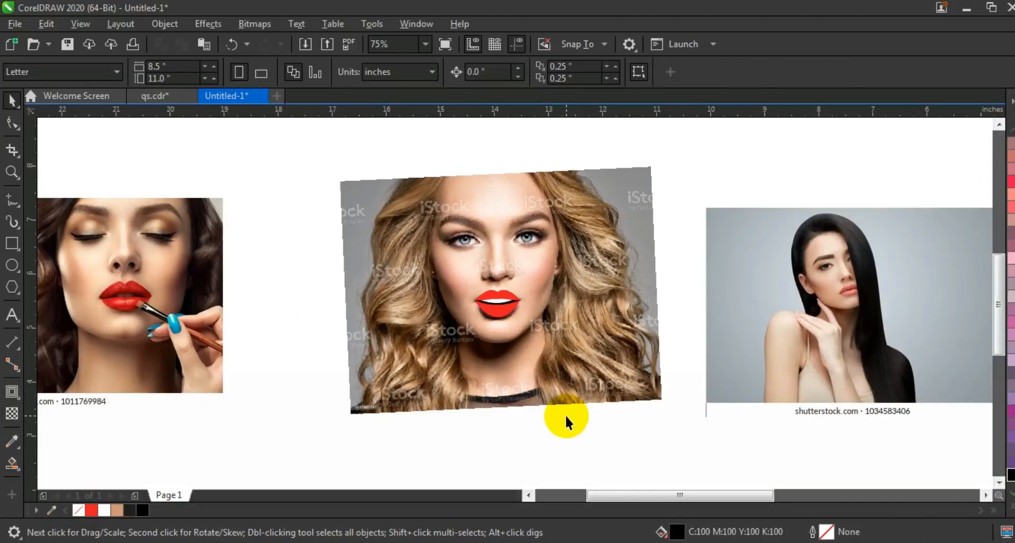
# Step: Draw a closed straight-line shape about 0.7 by 0.17 inches over the lash line of the brunette's right-hand closed eye
pyautogui.click(12, 173)
pyautogui.moveTo(98, 190); pyautogui.dragTo(278, 265)
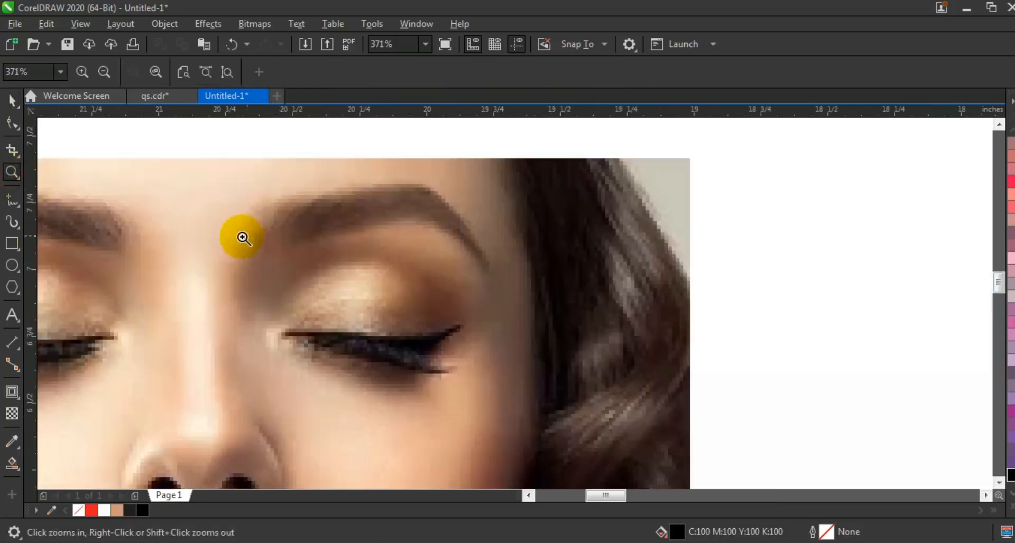
pyautogui.moveTo(198, 200)
pyautogui.mouseDown()
pyautogui.moveTo(335, 297)
pyautogui.moveTo(382, 376)
pyautogui.moveTo(643, 433)
pyautogui.mouseUp()
pyautogui.click(12, 202)
pyautogui.click(289, 331)
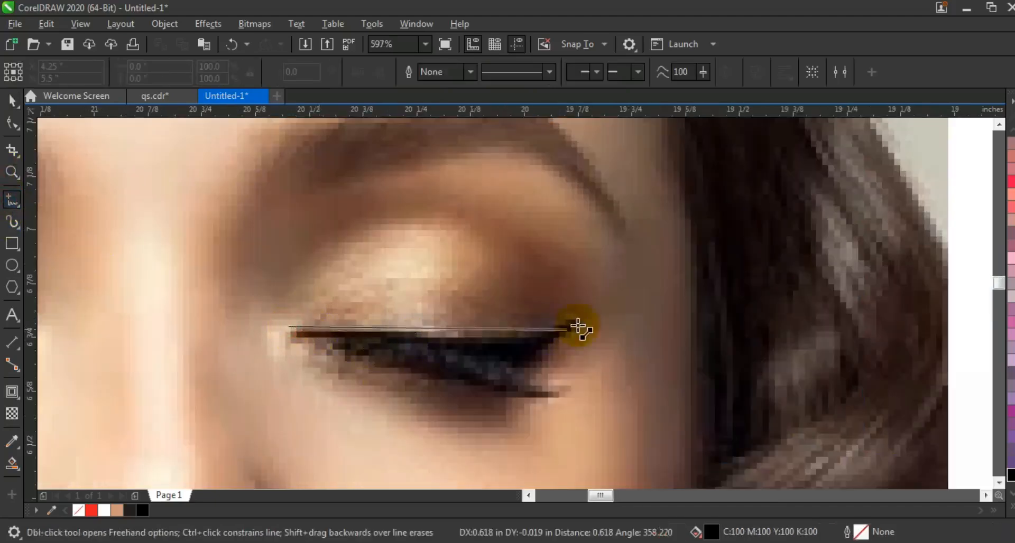
pyautogui.click(588, 320)
pyautogui.click(588, 319)
pyautogui.doubleClick(510, 370)
pyautogui.doubleClick(581, 394)
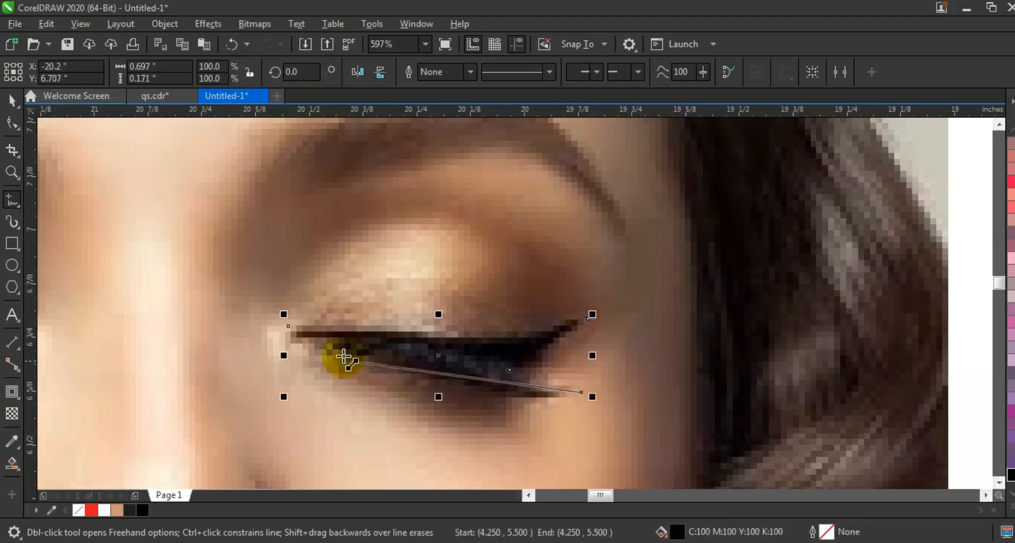
pyautogui.click(329, 347)
pyautogui.doubleClick(371, 341)
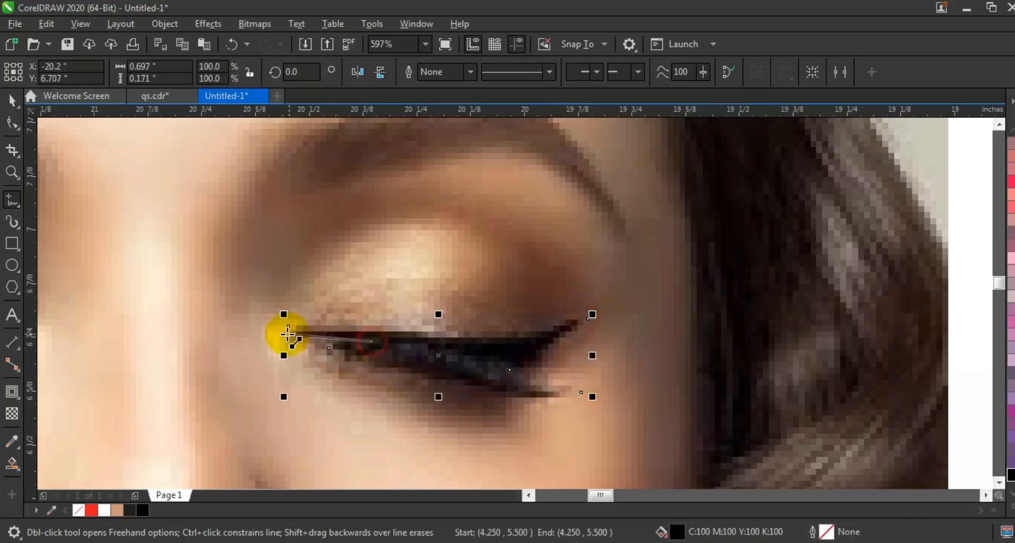
pyautogui.click(288, 326)
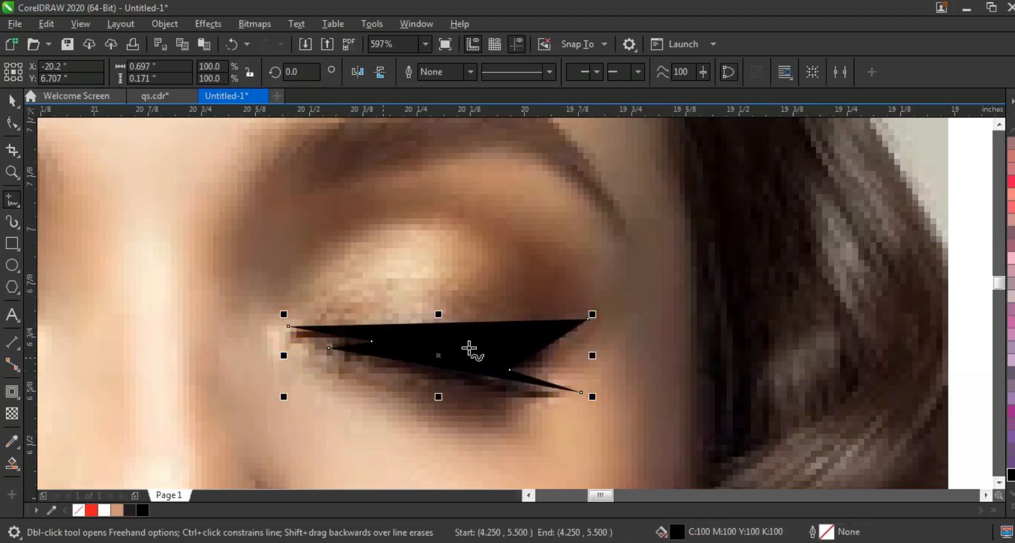
# Step: Convert the lash shape's segments to curves, bend its lower edge along the lashes, and show it as a black outline without fill
pyautogui.click(10, 127)
pyautogui.moveTo(192, 280); pyautogui.dragTo(674, 430)
pyautogui.click(203, 84)
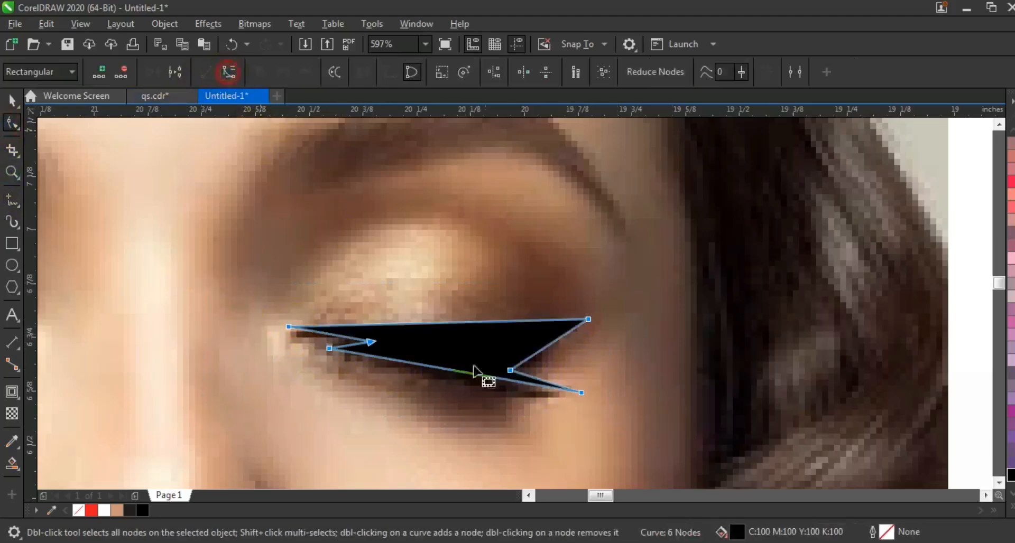
pyautogui.click(581, 393)
pyautogui.moveTo(500, 387); pyautogui.dragTo(492, 426)
pyautogui.moveTo(412, 357); pyautogui.dragTo(414, 358)
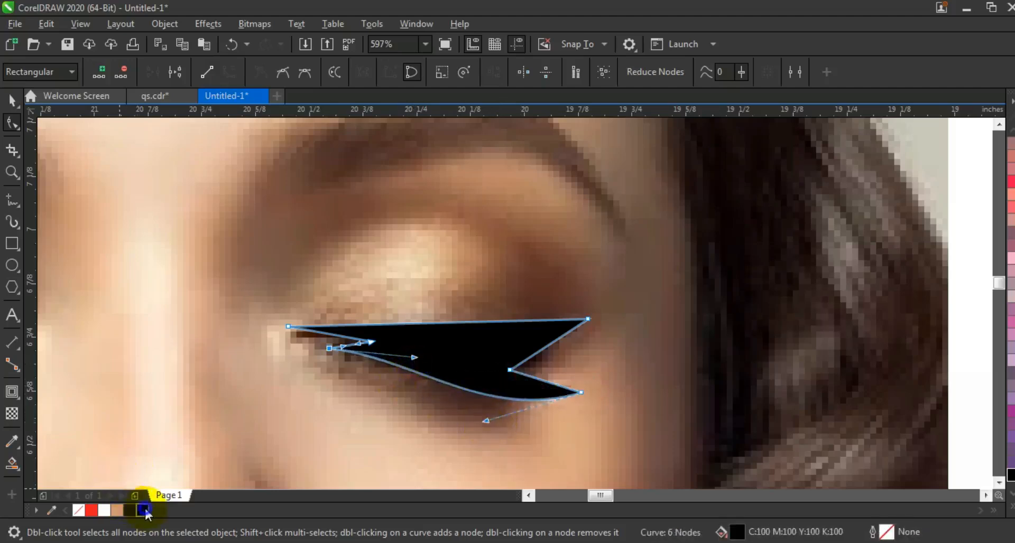
pyautogui.rightClick(145, 510)
pyautogui.click(77, 510)
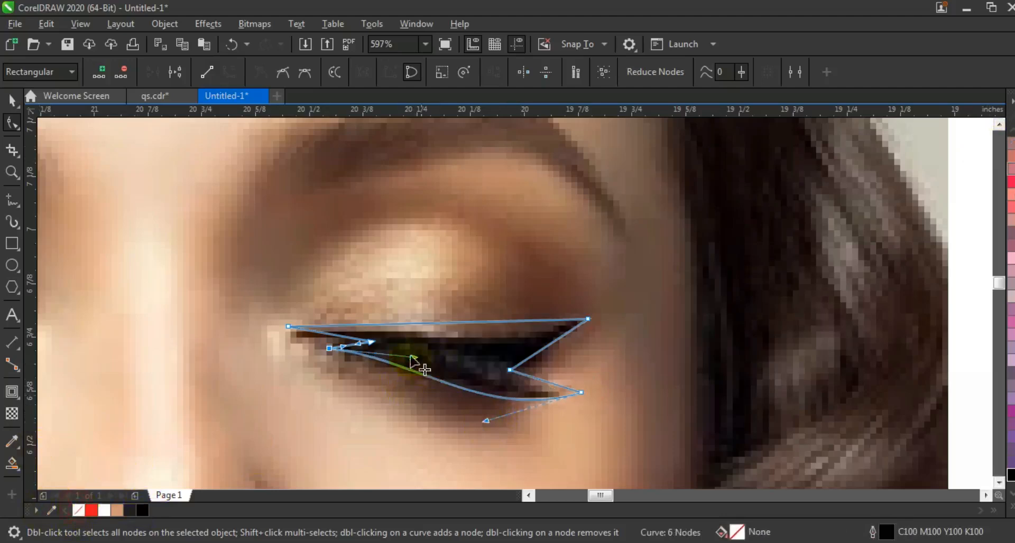
# Step: Curve the lash shape's upper edge to follow the eyelid, refine its inner and lower curves, and fill it with black
pyautogui.click(288, 327)
pyautogui.moveTo(487, 328); pyautogui.dragTo(506, 363)
pyautogui.moveTo(328, 337); pyautogui.dragTo(244, 334)
pyautogui.moveTo(389, 324); pyautogui.dragTo(388, 332)
pyautogui.moveTo(576, 403); pyautogui.dragTo(597, 384)
pyautogui.moveTo(417, 364)
pyautogui.mouseDown()
pyautogui.moveTo(430, 369)
pyautogui.moveTo(430, 356)
pyautogui.mouseUp()
pyautogui.click(142, 510)
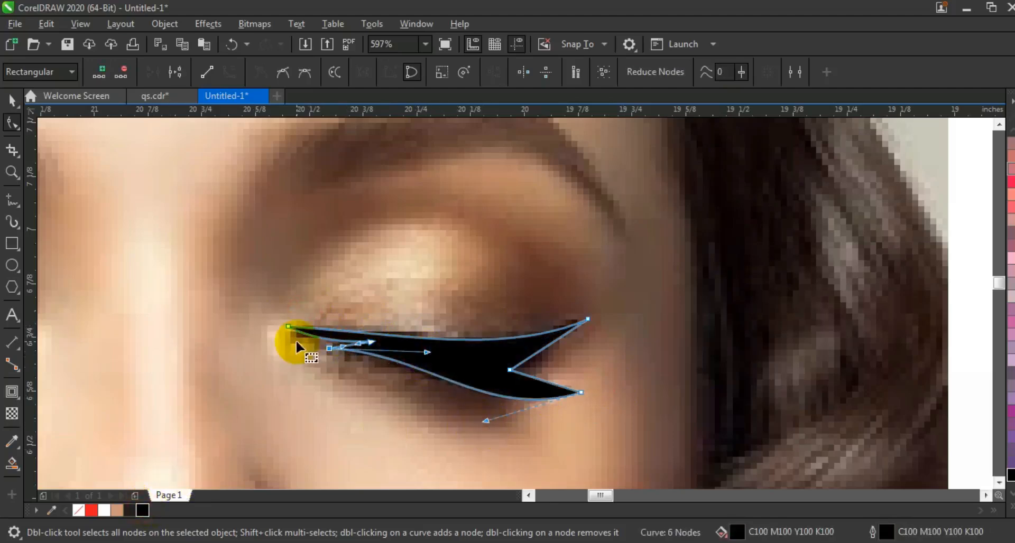
# Step: Draw a closed four-node straight-line shape about 0.89 by 0.28 inches over the eyebrow above the traced eye
pyautogui.press('F3')
pyautogui.click(5, 207)
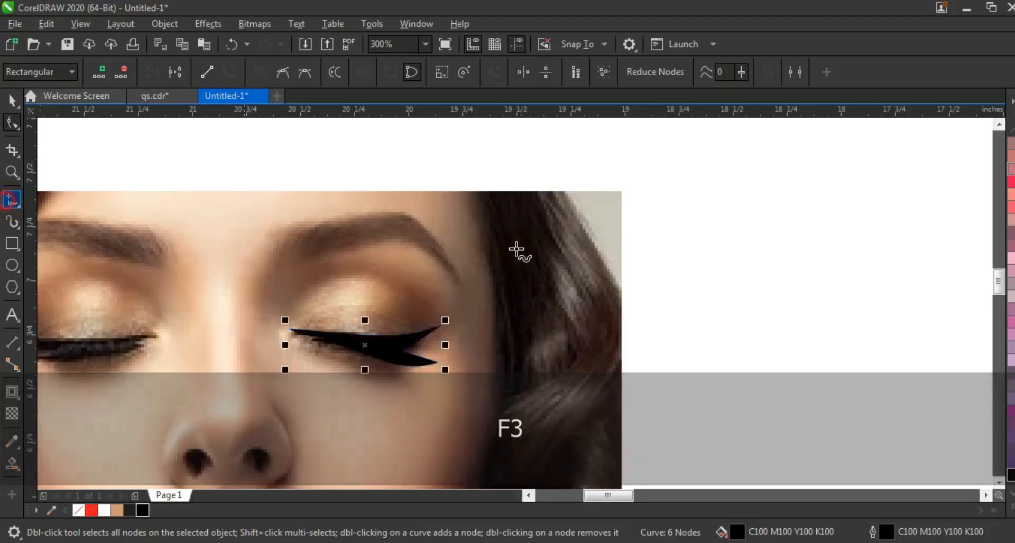
pyautogui.click(462, 281)
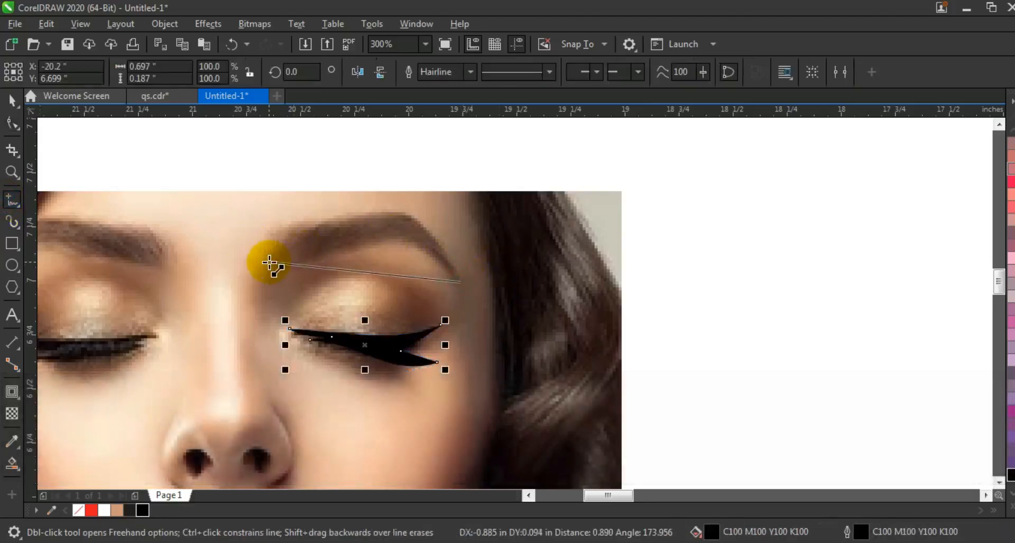
pyautogui.doubleClick(269, 262)
pyautogui.doubleClick(306, 222)
pyautogui.doubleClick(304, 234)
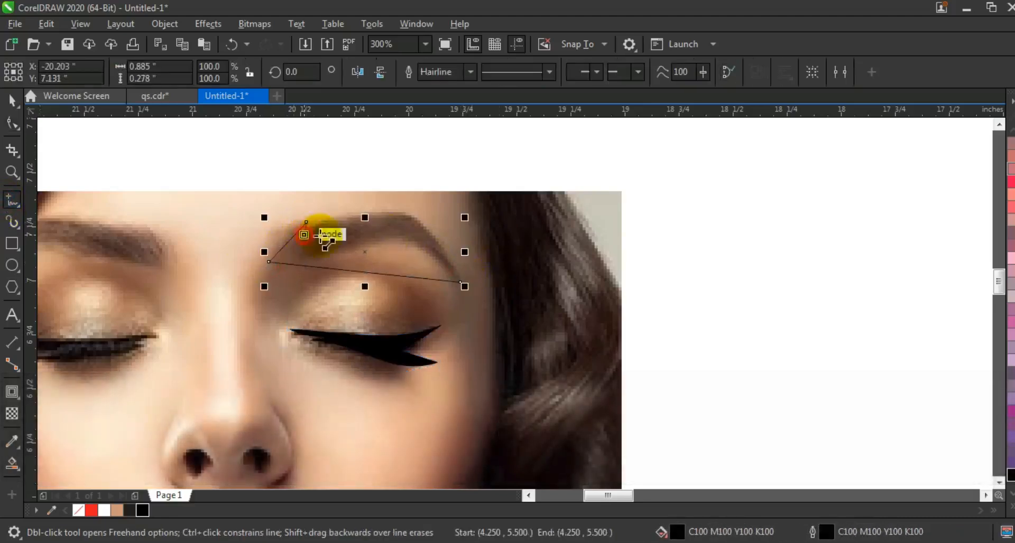
pyautogui.click(460, 282)
# Step: Bend the eyebrow shape's upper and lower edges into arches that follow the brow in the photo
pyautogui.click(11, 124)
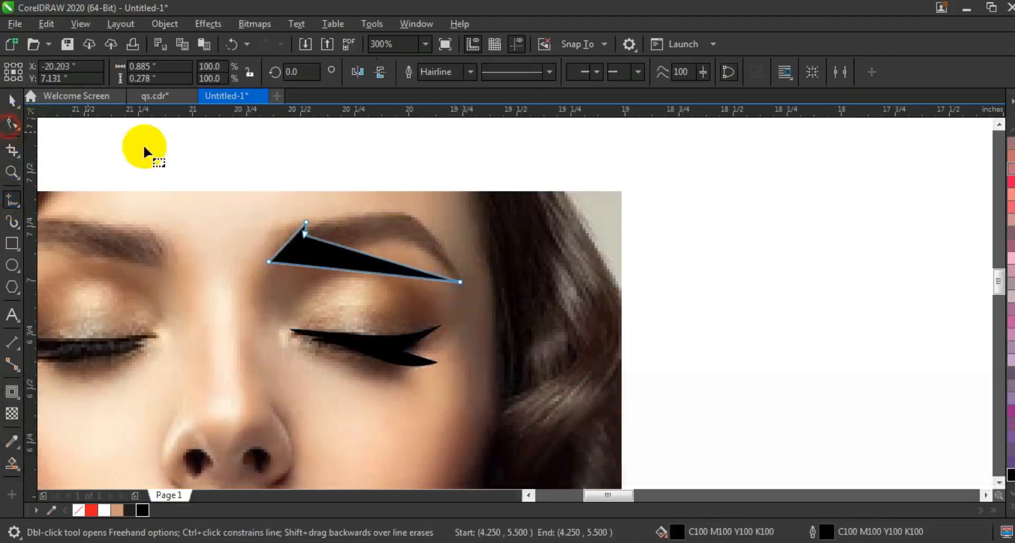
pyautogui.moveTo(379, 259); pyautogui.dragTo(404, 217)
pyautogui.moveTo(379, 279); pyautogui.dragTo(389, 243)
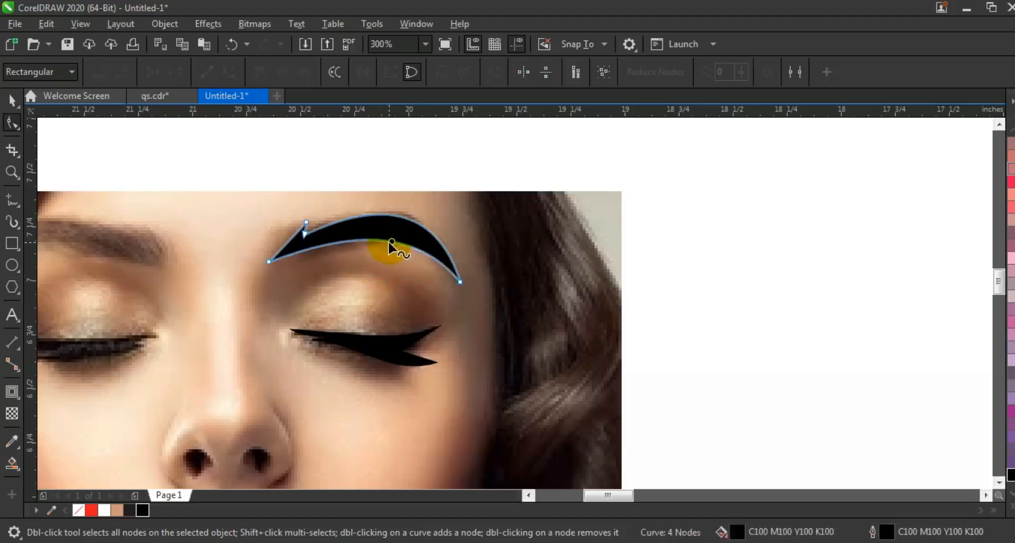
# Step: Move the traced lash and eyebrow shapes together onto the right-hand eye and brow of the blonde woman's photo
pyautogui.click(13, 101)
pyautogui.press('F3')
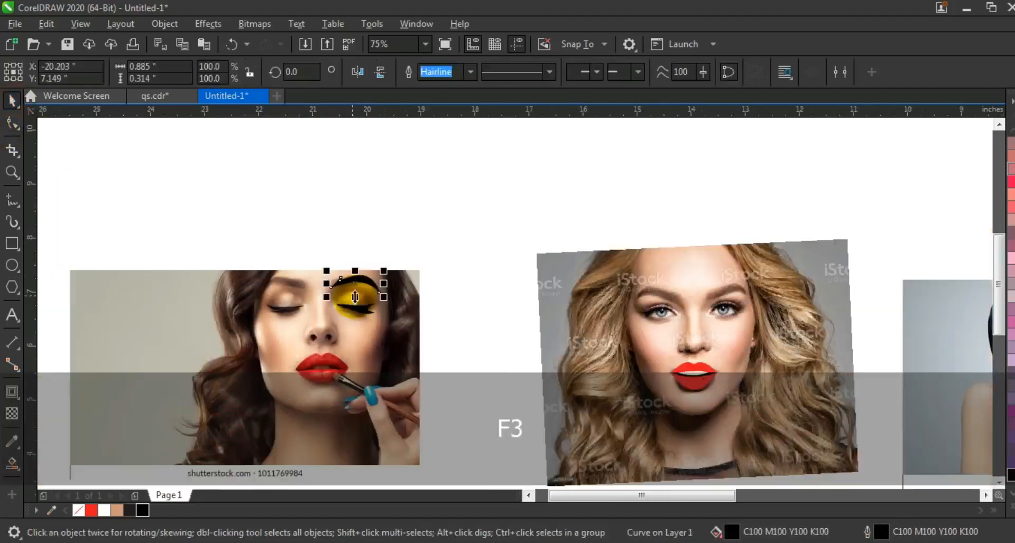
pyautogui.moveTo(302, 249); pyautogui.dragTo(723, 312)
pyautogui.press('F3')
pyautogui.moveTo(469, 161); pyautogui.dragTo(927, 450)
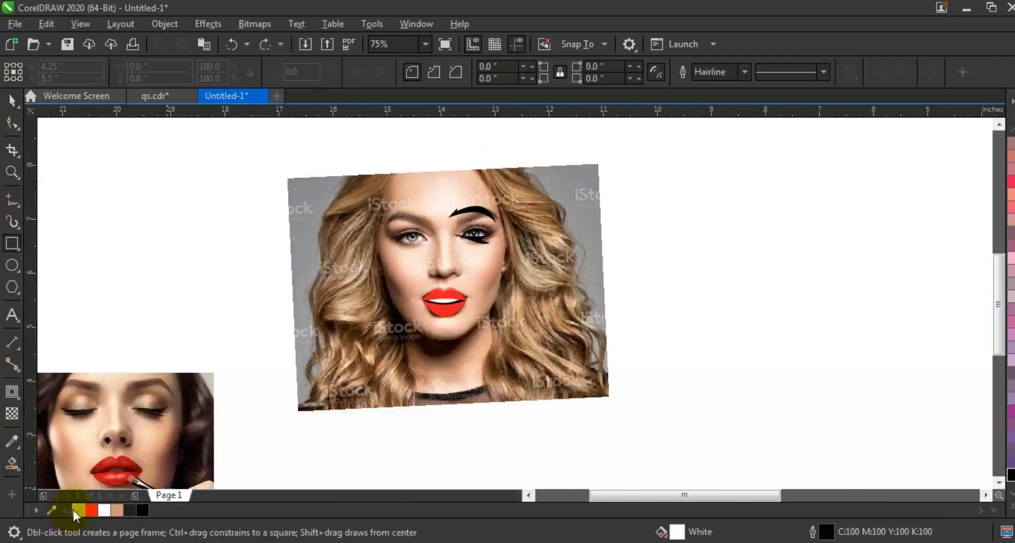
# Step: Draw an unfilled rectangle about 4.06 by 5.99 inches with a 2.0 pt black outline around the blonde woman's face and hair
pyautogui.click(74, 510)
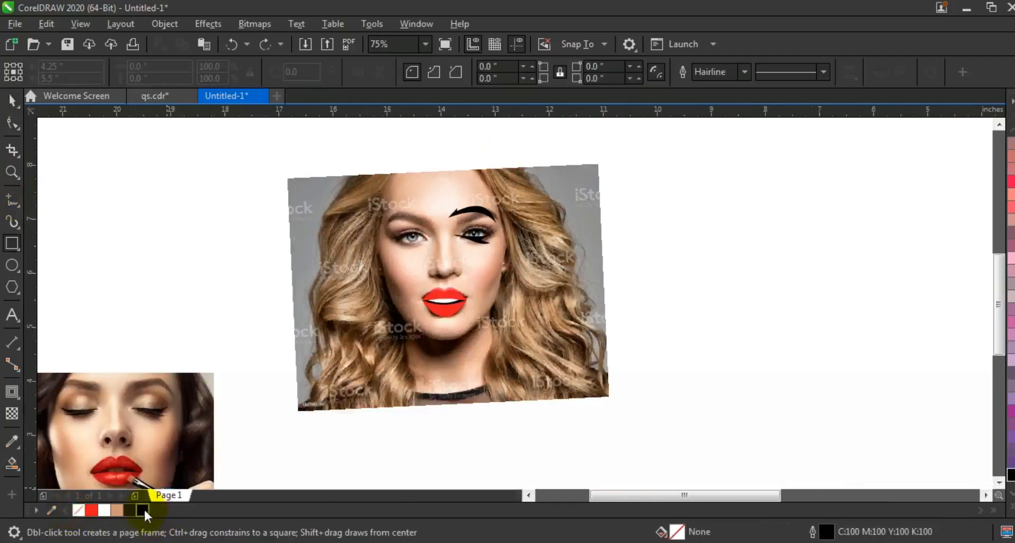
pyautogui.click(743, 74)
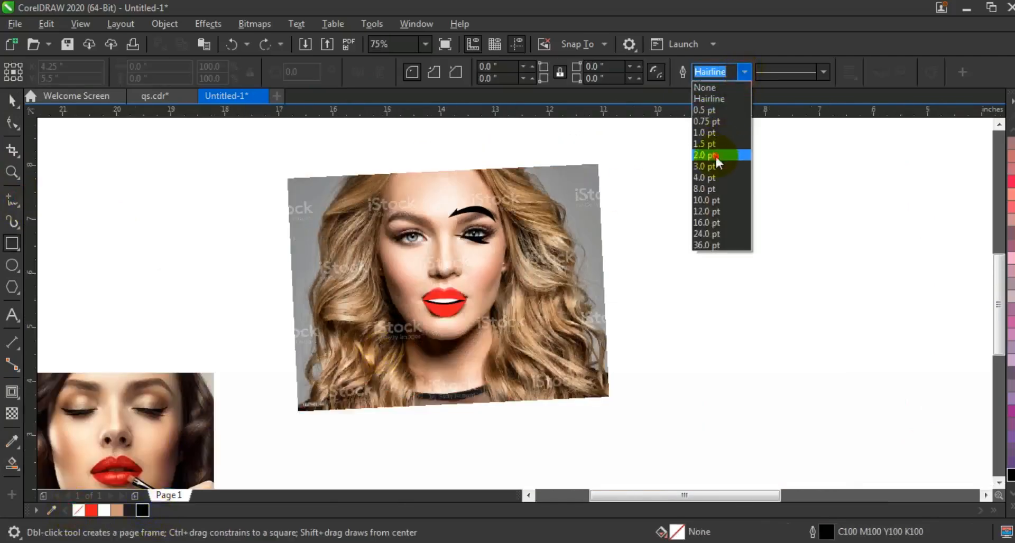
pyautogui.click(715, 154)
pyautogui.moveTo(337, 139); pyautogui.dragTo(556, 463)
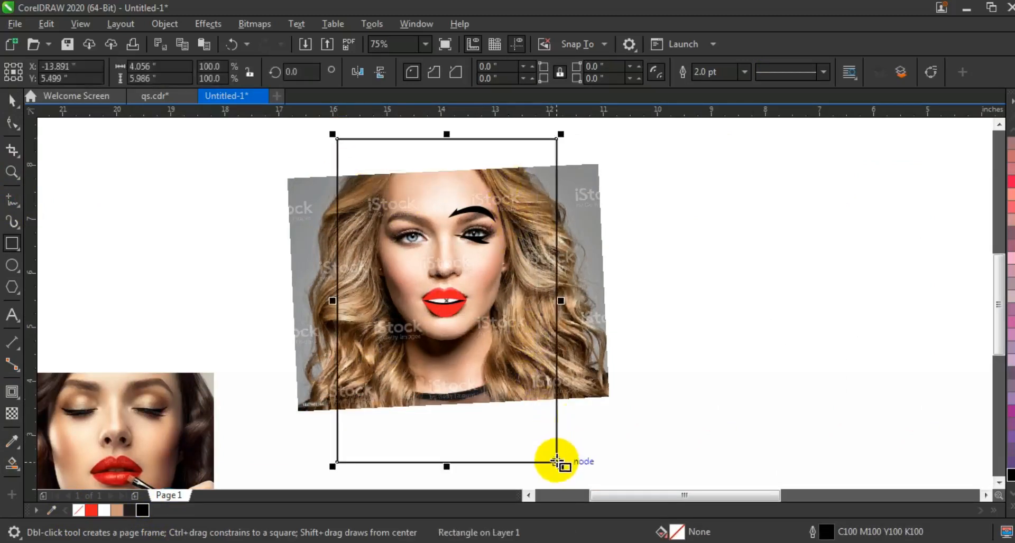
# Step: Fully round only the rectangle's two upper corners so that its top forms a dome over the head
pyautogui.click(12, 125)
pyautogui.moveTo(337, 144); pyautogui.dragTo(343, 214)
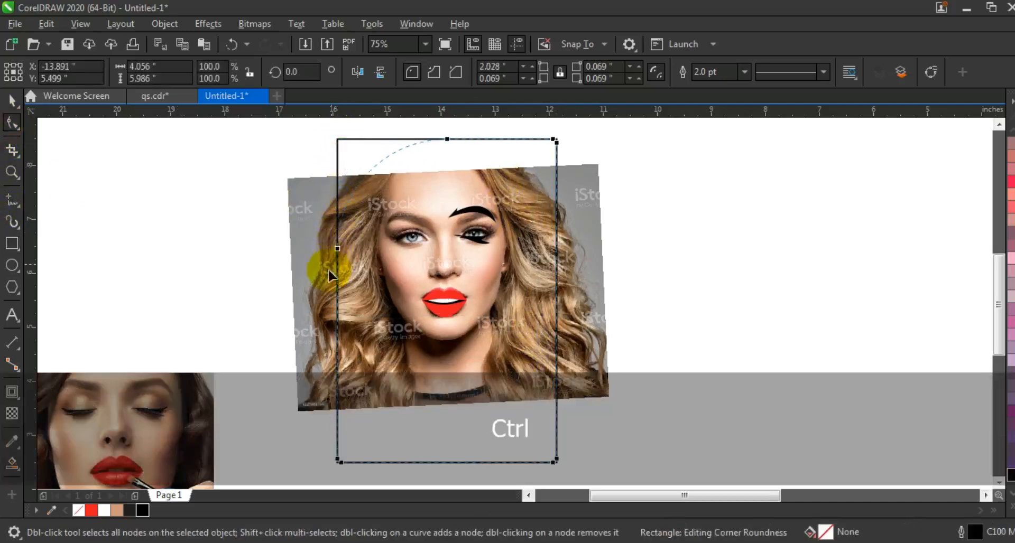
pyautogui.moveTo(328, 274); pyautogui.dragTo(329, 275)
pyautogui.moveTo(557, 142); pyautogui.dragTo(567, 277)
pyautogui.click(11, 102)
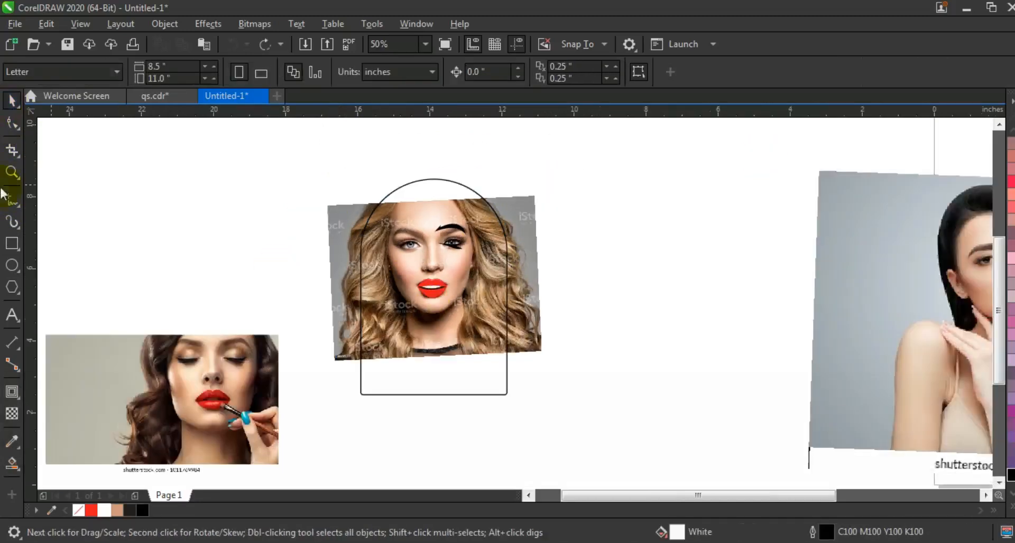
# Step: Draw a closed four-node straight-line shape about 1.28 by 3.12 inches over the face's right half, from hairline to chin and around the ear
pyautogui.click(11, 173)
pyautogui.moveTo(350, 154); pyautogui.dragTo(600, 412)
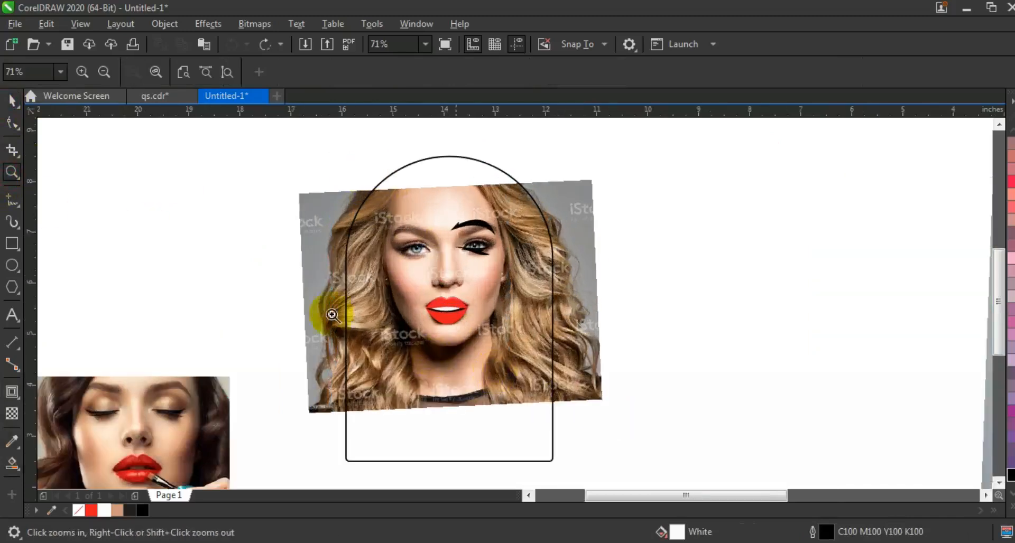
pyautogui.click(12, 195)
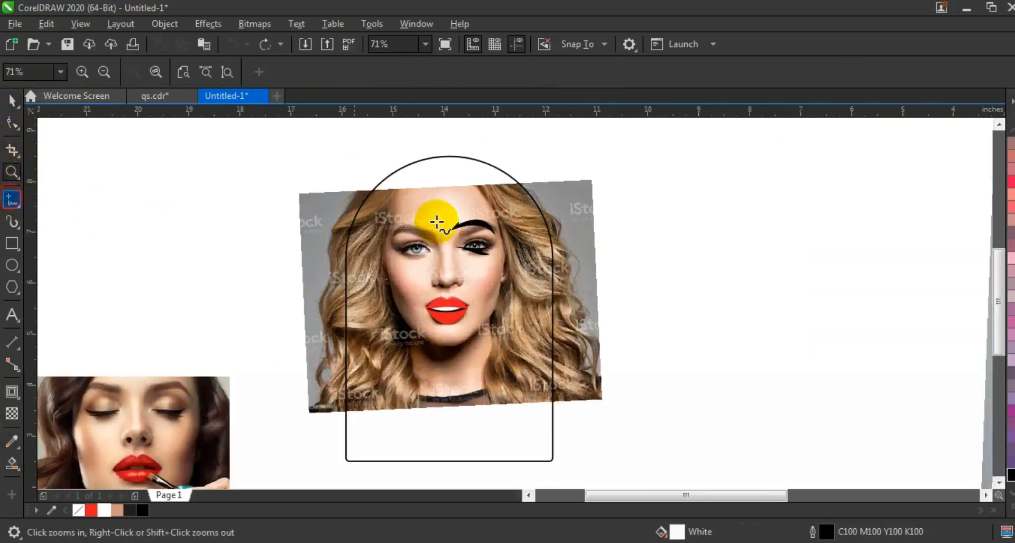
pyautogui.click(441, 187)
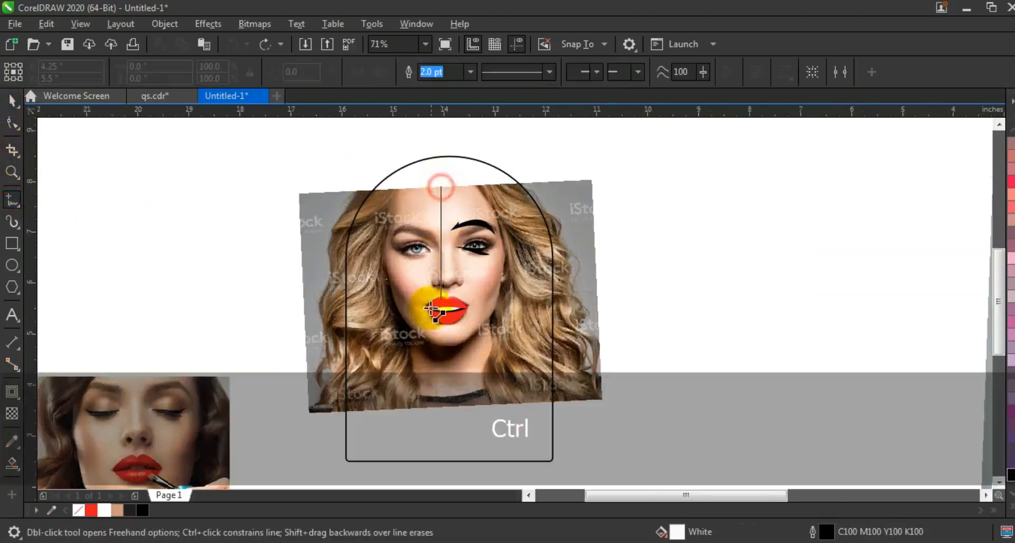
pyautogui.doubleClick(439, 347)
pyautogui.click(502, 285)
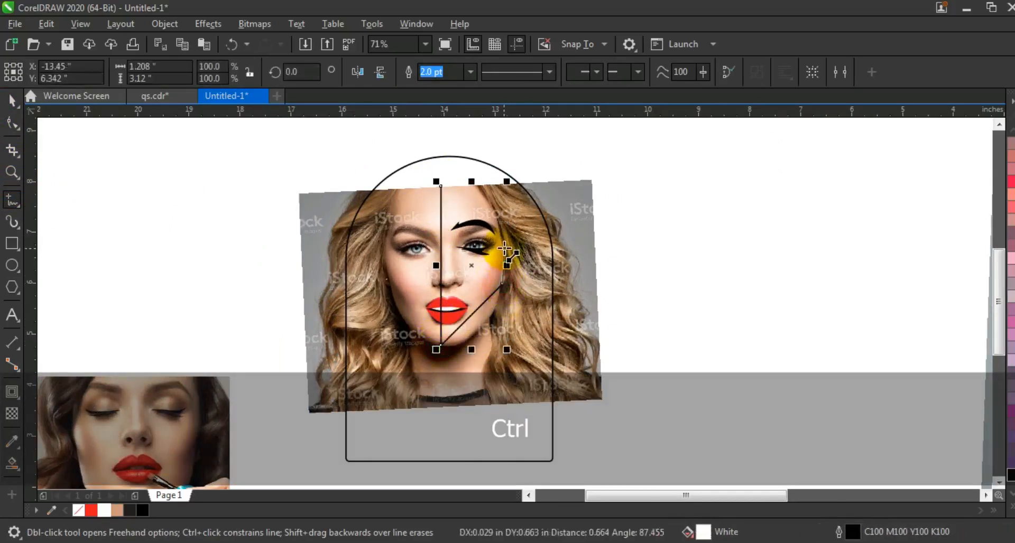
pyautogui.click(502, 243)
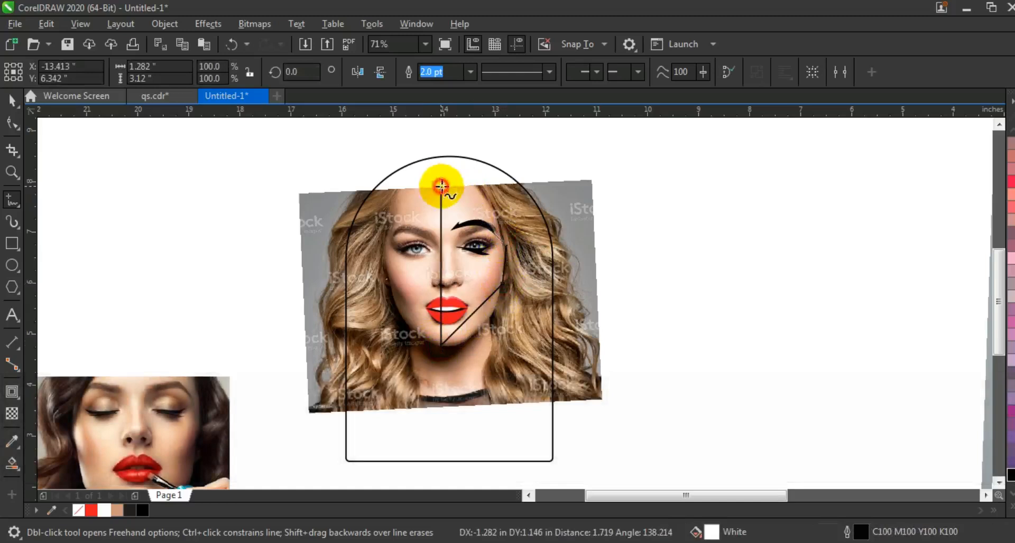
pyautogui.click(441, 186)
# Step: Convert the half-face shape's segments to curves and bend them to follow the forehead, ear and jaw
pyautogui.press('F10')
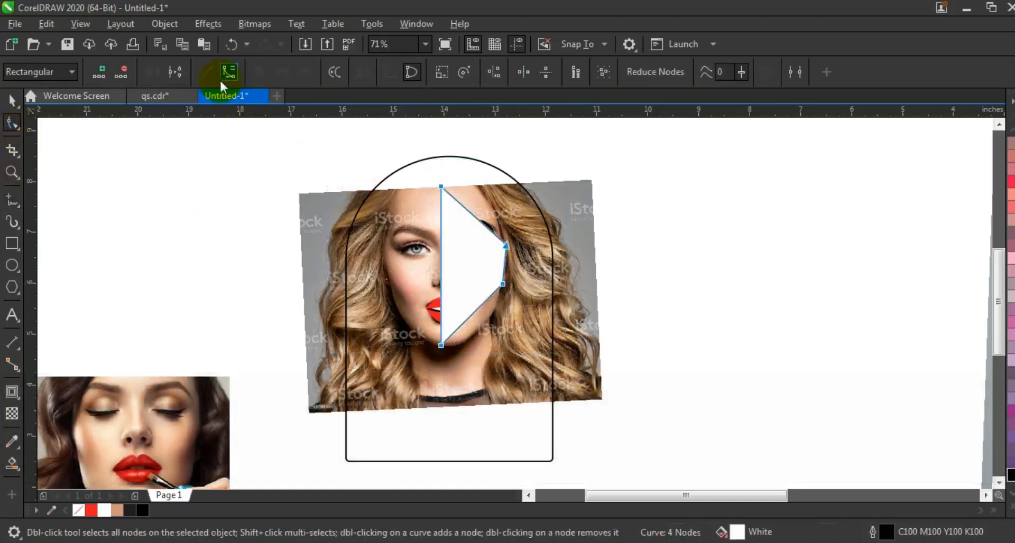
pyautogui.click(227, 72)
pyautogui.moveTo(467, 212)
pyautogui.mouseDown()
pyautogui.moveTo(475, 195)
pyautogui.moveTo(484, 214)
pyautogui.mouseUp()
pyautogui.moveTo(499, 259); pyautogui.dragTo(511, 287)
pyautogui.moveTo(523, 245); pyautogui.dragTo(522, 237)
pyautogui.moveTo(509, 300); pyautogui.dragTo(475, 331)
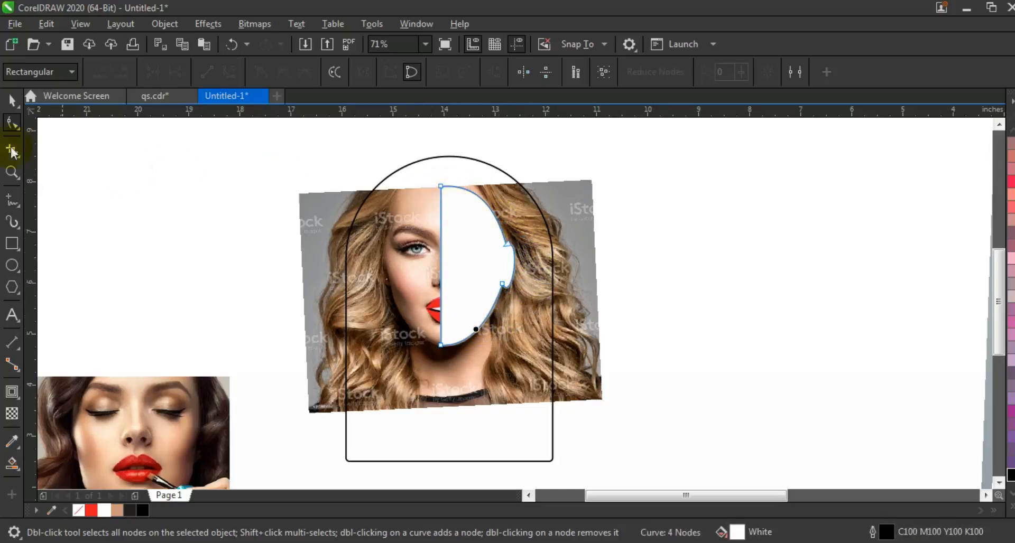
# Step: Move the half-face shape's top node slightly left along the hairline and deselect the shape
pyautogui.click(11, 100)
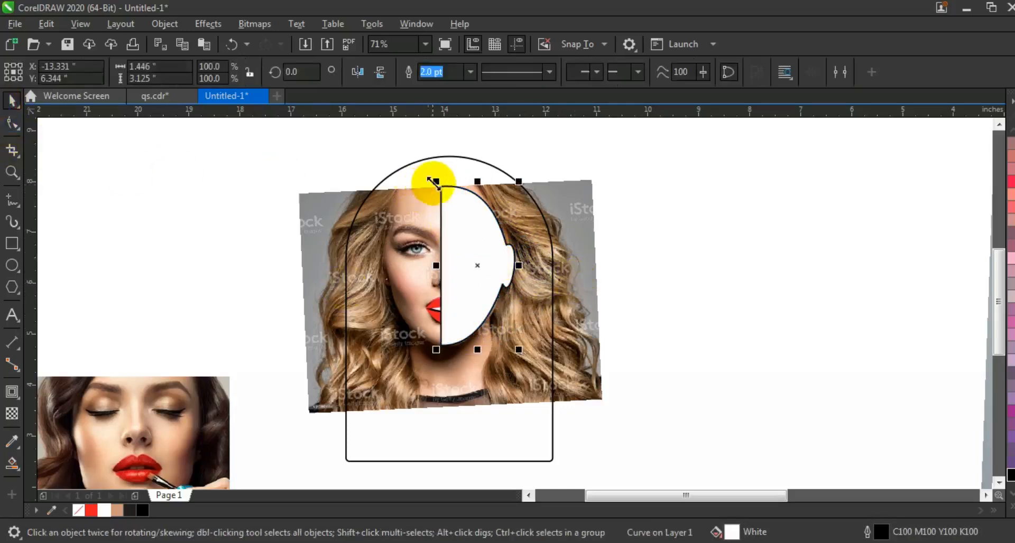
pyautogui.click(7, 127)
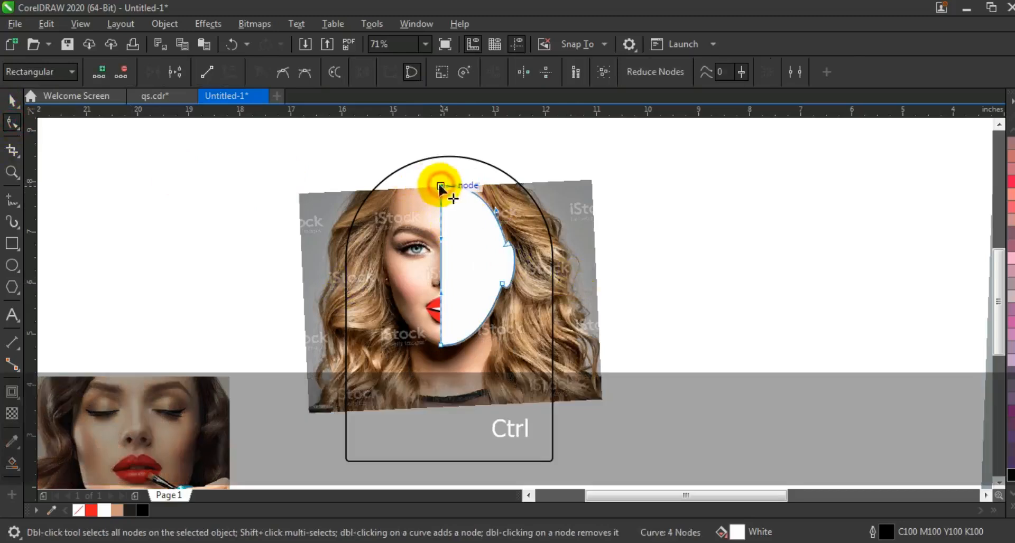
pyautogui.moveTo(437, 187); pyautogui.dragTo(435, 186)
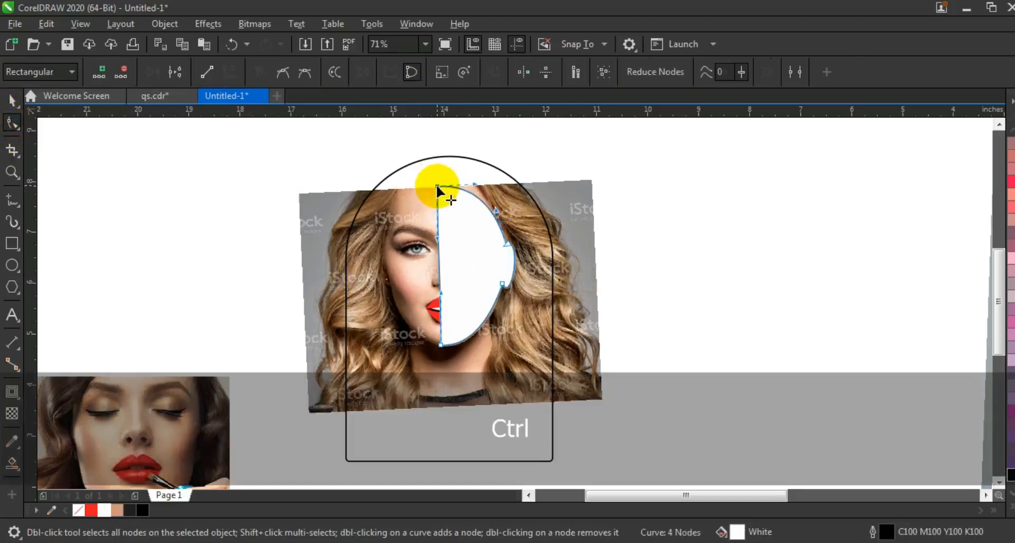
pyautogui.click(11, 100)
pyautogui.click(774, 285)
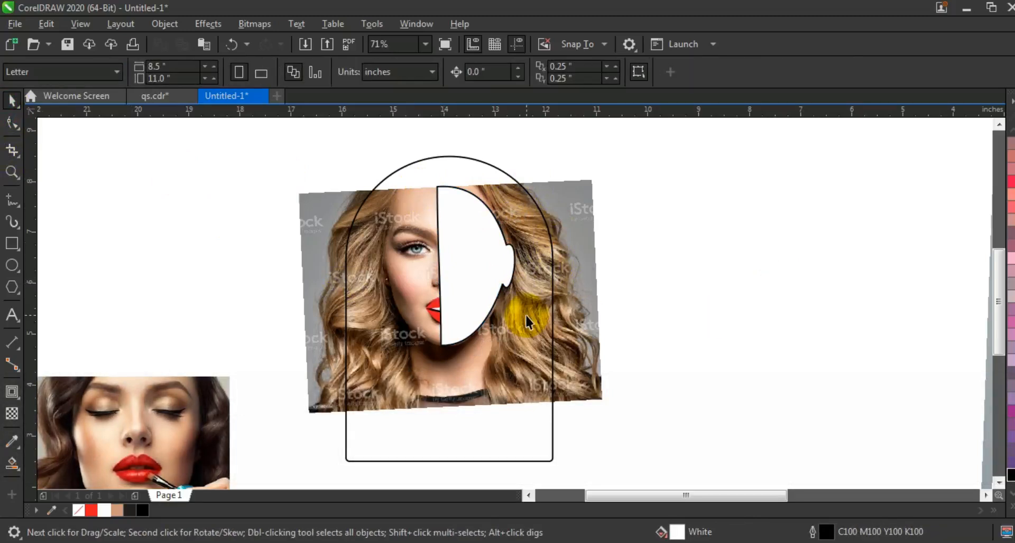
# Step: Select the half-face shape together with the dome-topped rectangle and combine them into one curve
pyautogui.click(469, 304)
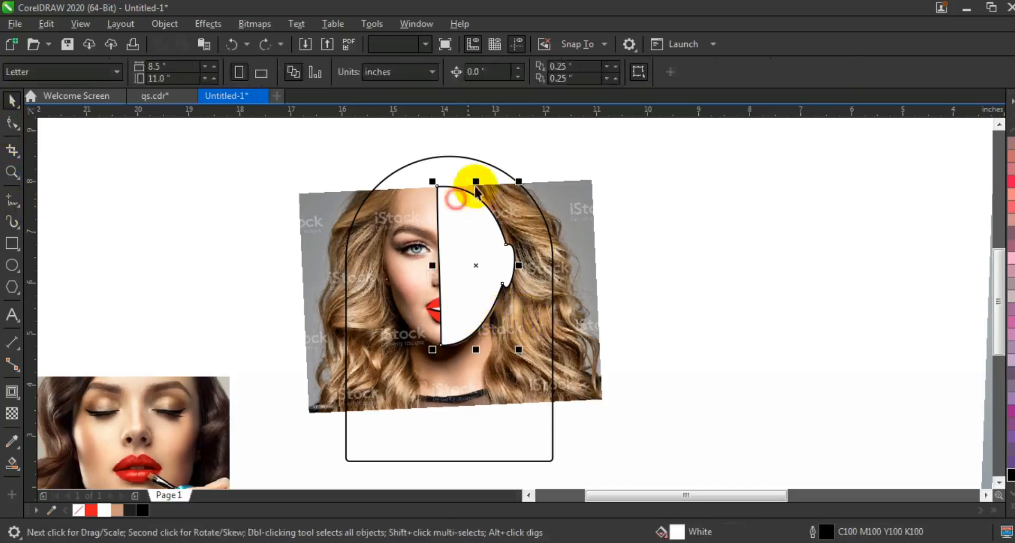
pyautogui.keyDown('shift'); pyautogui.click(476, 158); pyautogui.keyUp('shift')
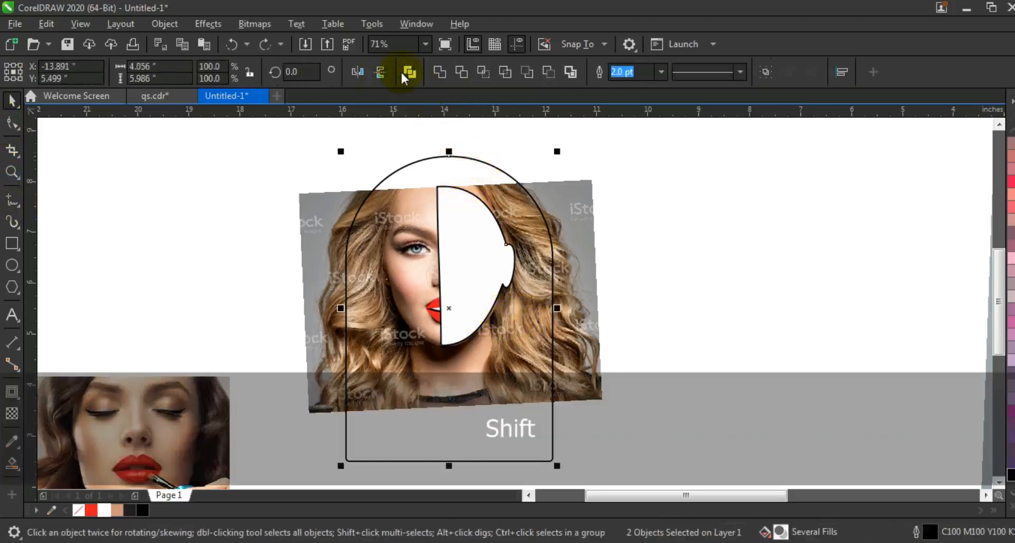
pyautogui.click(407, 74)
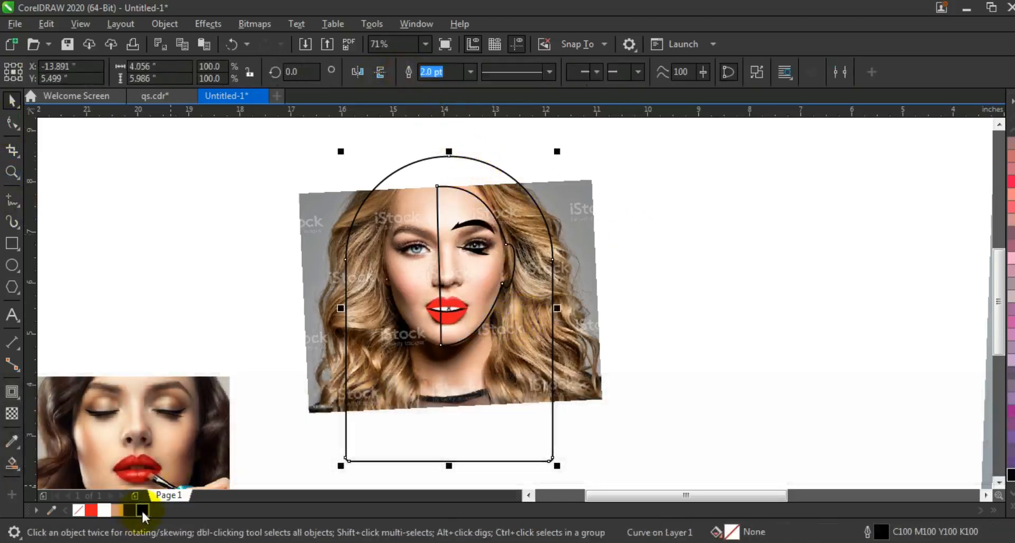
# Step: Fill the combined hair curve with black and move it with the facial features to the blank area beside the blonde reference photo
pyautogui.click(141, 509)
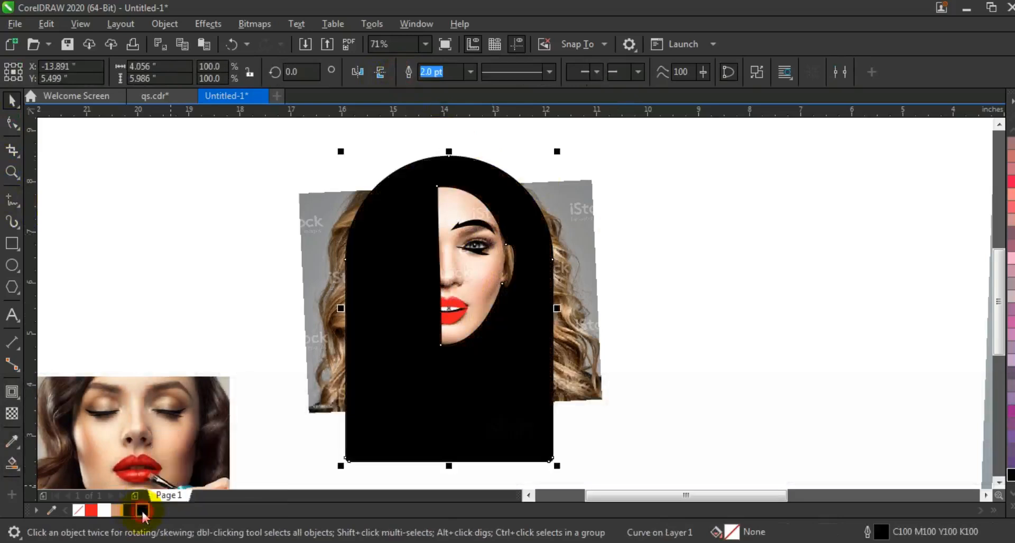
pyautogui.click(657, 265)
pyautogui.moveTo(619, 196); pyautogui.dragTo(759, 364)
pyautogui.keyDown('shift'); pyautogui.click(470, 375); pyautogui.keyUp('shift')
pyautogui.click(896, 271)
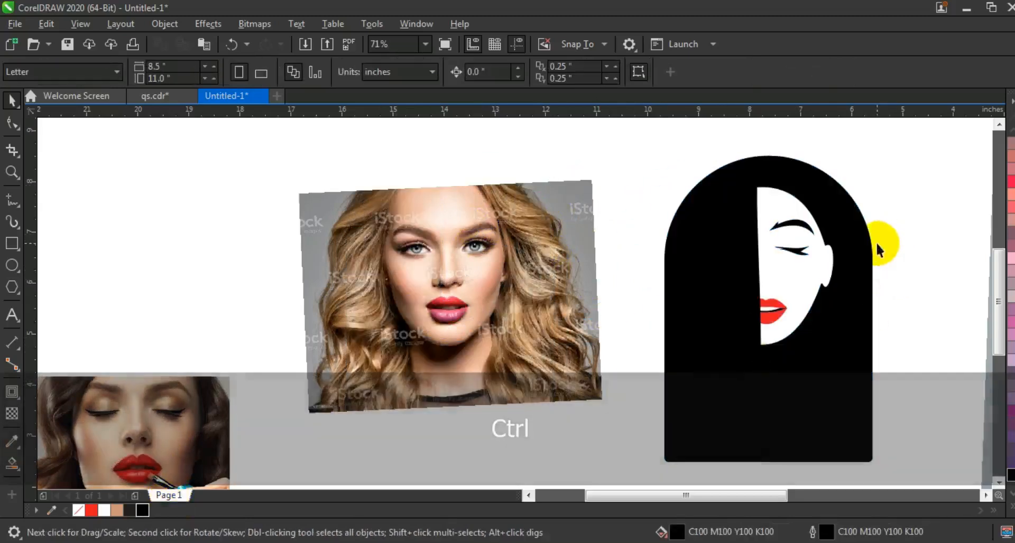
# Step: Bend the face opening's straight inner edge into an S-curve that flows from the hairline around the lips to the chin
pyautogui.click(753, 256)
pyautogui.click(12, 130)
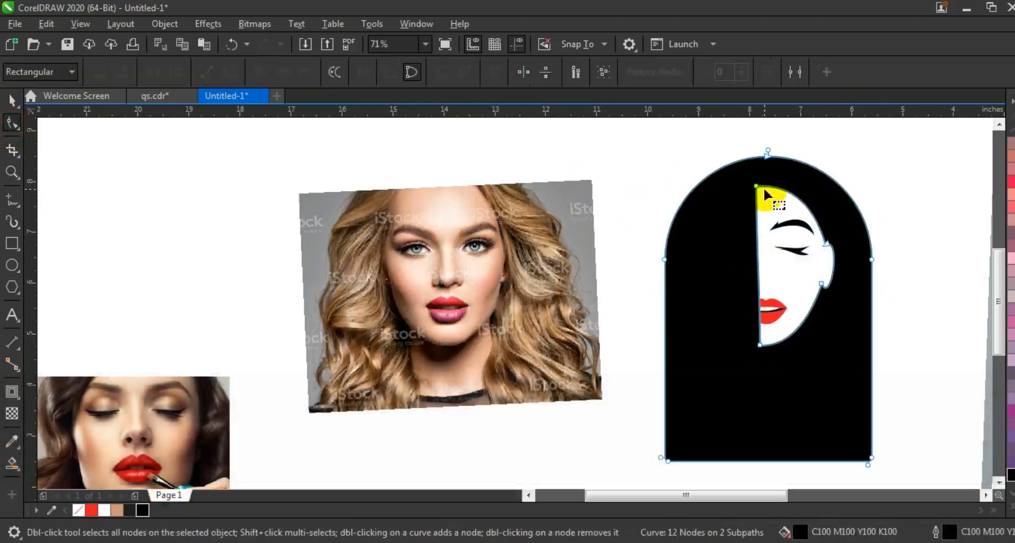
pyautogui.moveTo(747, 181); pyautogui.dragTo(842, 362)
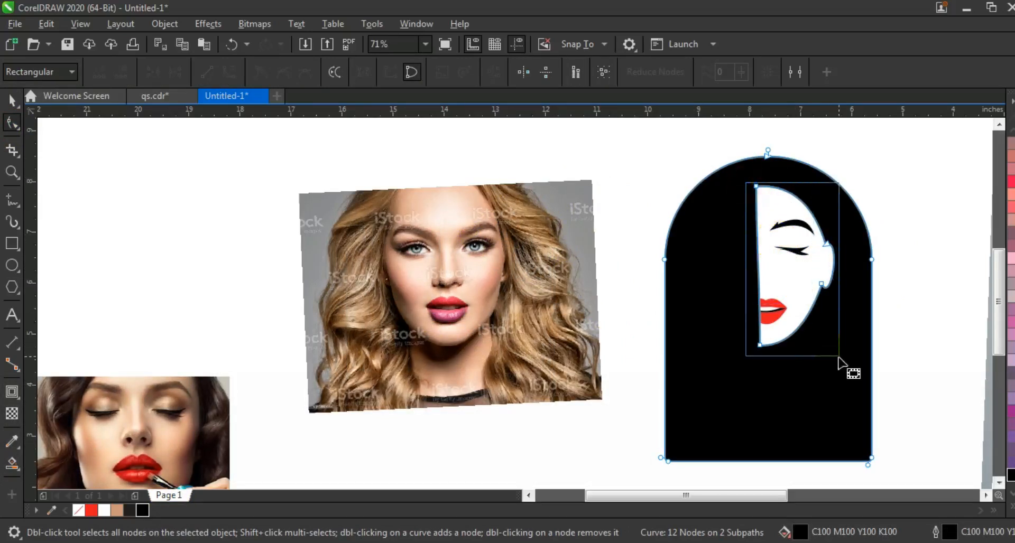
pyautogui.moveTo(758, 359); pyautogui.dragTo(765, 369)
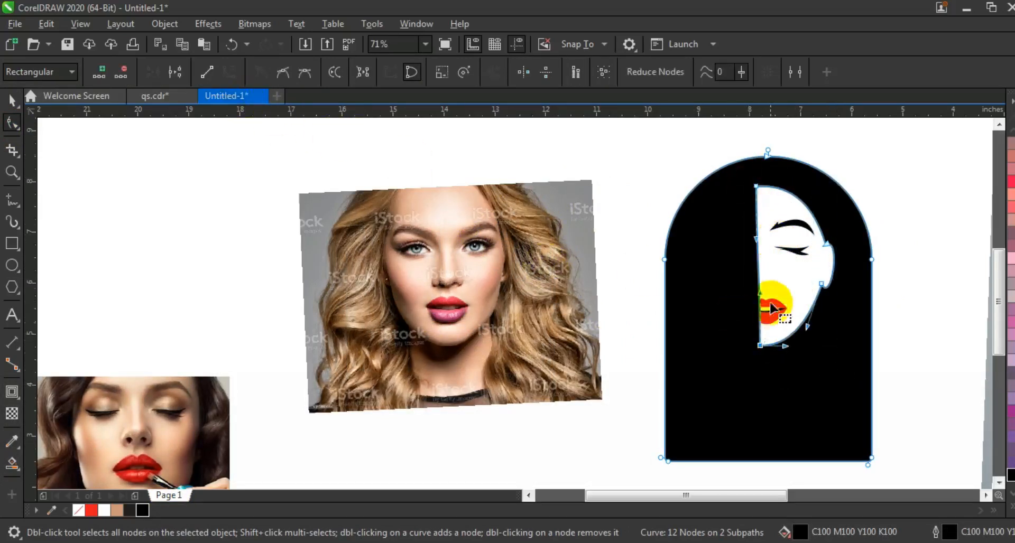
pyautogui.moveTo(759, 296); pyautogui.dragTo(724, 304)
pyautogui.click(758, 259)
pyautogui.click(768, 239)
pyautogui.moveTo(719, 299); pyautogui.dragTo(708, 299)
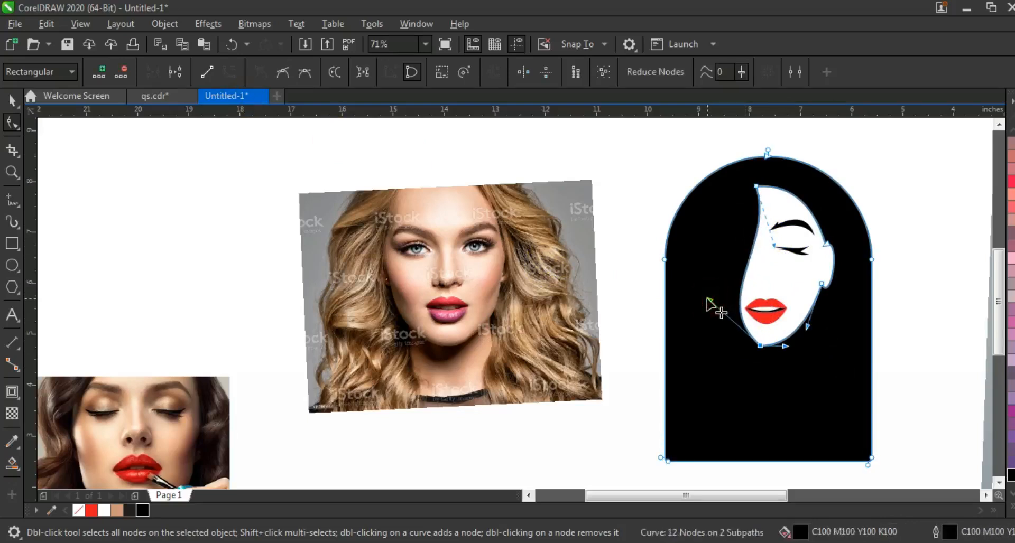
pyautogui.click(19, 102)
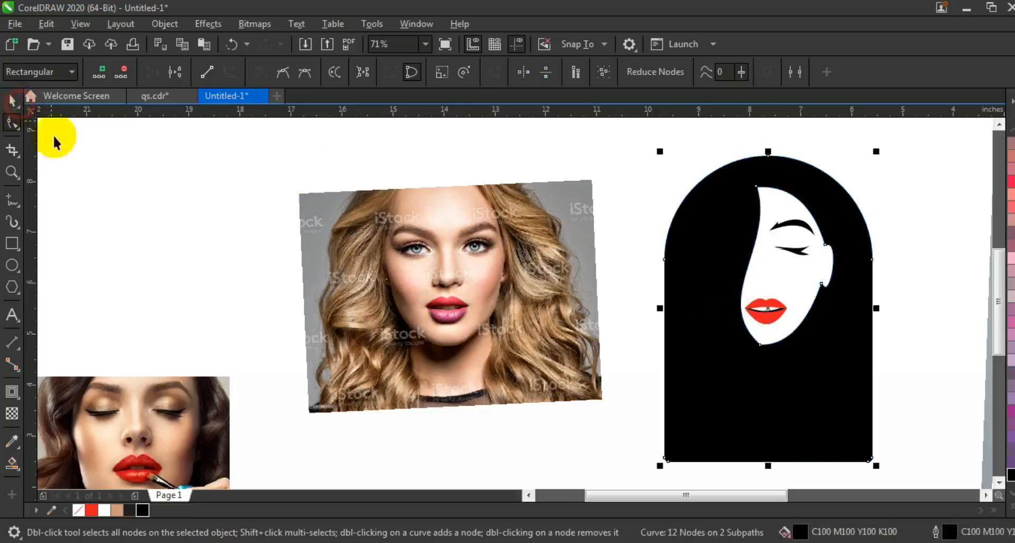
pyautogui.click(278, 293)
# Step: Rotate the long-haired woman's reference photo counterclockwise to 2.461 degrees
pyautogui.press('F4')
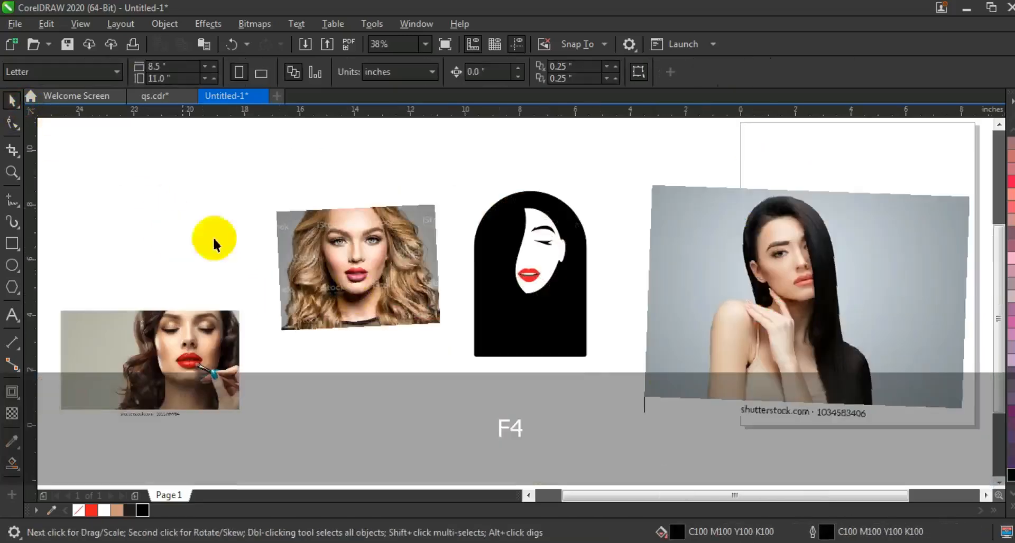
pyautogui.click(783, 381)
pyautogui.click(776, 325)
pyautogui.moveTo(641, 181); pyautogui.dragTo(637, 204)
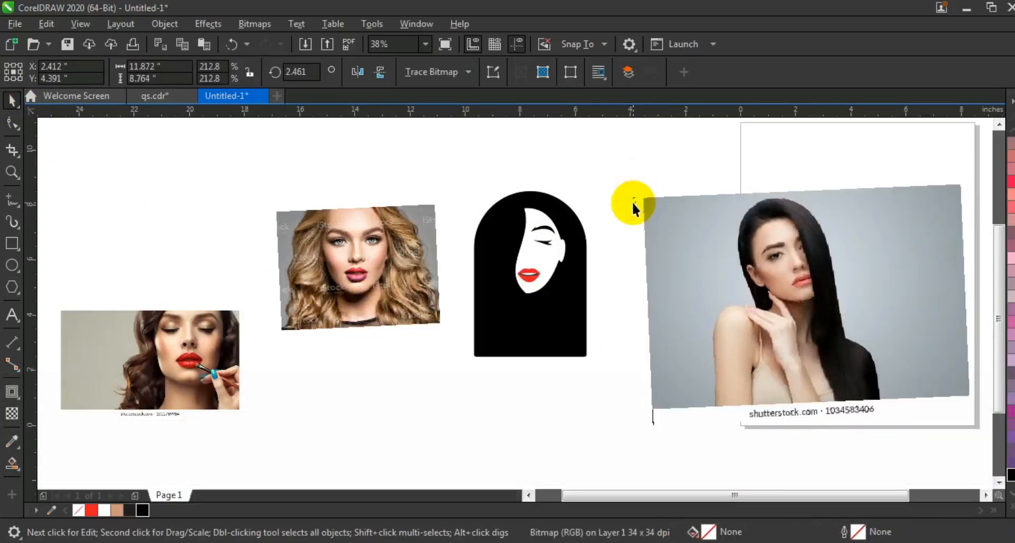
pyautogui.click(632, 211)
# Step: Draw a closed straight-line shape about 3.33 by 3.3 inches over the neck, shoulder and chest in the long-haired woman's photo
pyautogui.click(12, 172)
pyautogui.moveTo(713, 261); pyautogui.dragTo(918, 431)
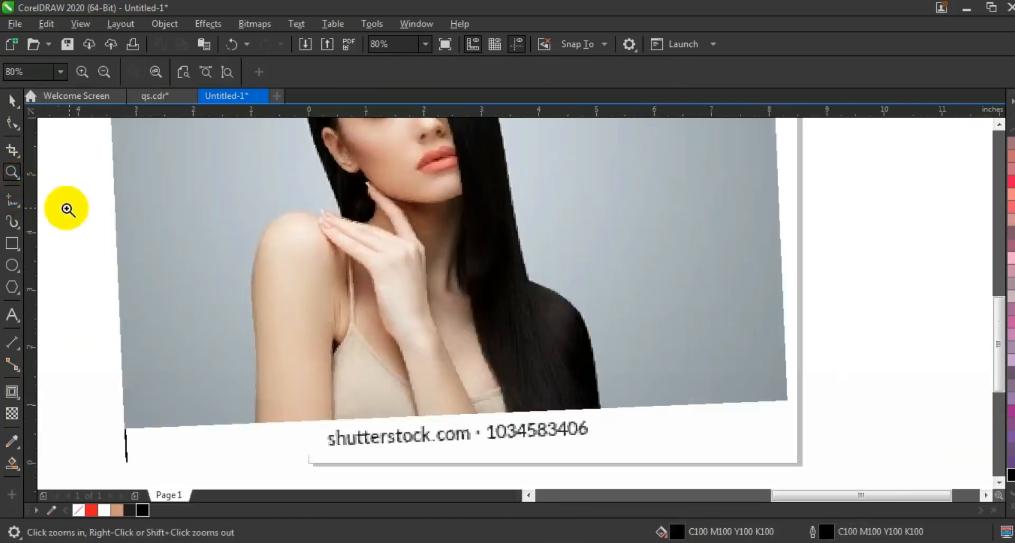
pyautogui.press('F5')
pyautogui.click(462, 227)
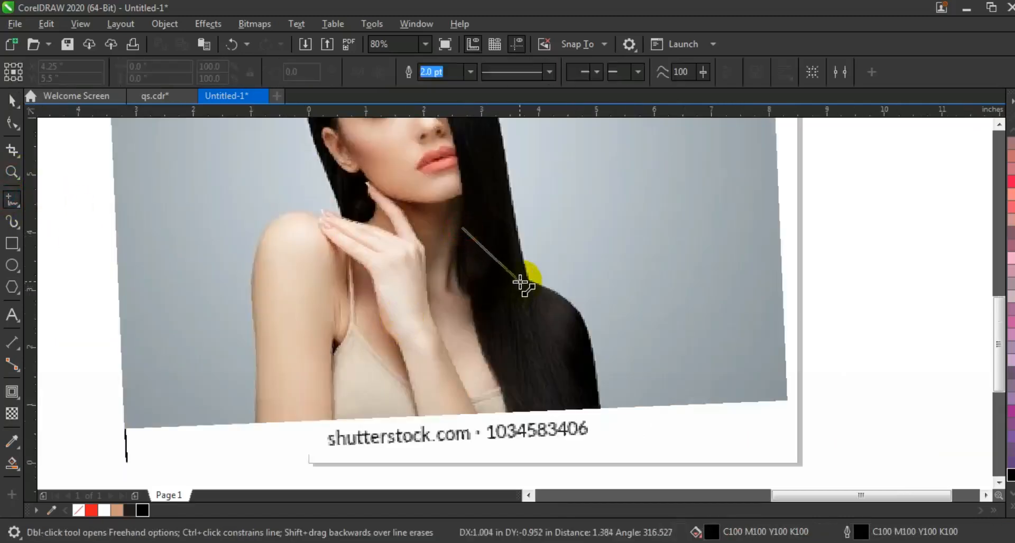
pyautogui.doubleClick(520, 282)
pyautogui.doubleClick(602, 411)
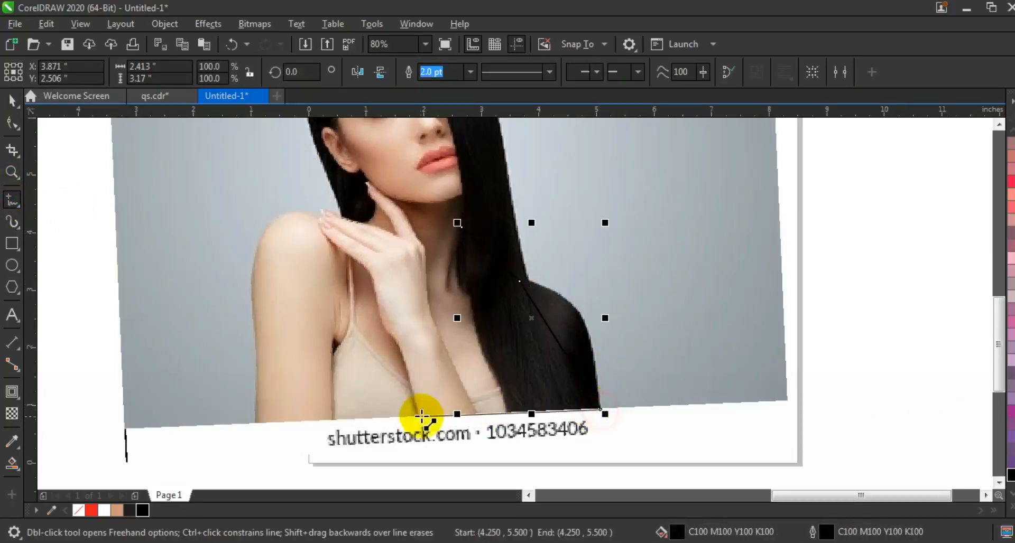
pyautogui.doubleClick(410, 417)
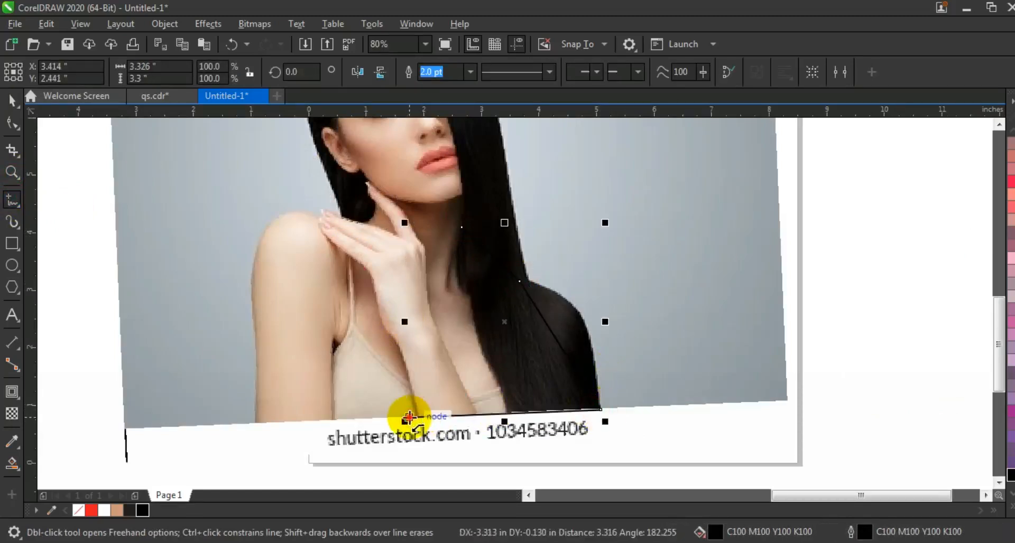
pyautogui.click(463, 228)
# Step: Convert the shoulder shape's segments to curves and bend them to follow the neck and rounded shoulder
pyautogui.click(12, 123)
pyautogui.moveTo(244, 210); pyautogui.dragTo(616, 433)
pyautogui.click(228, 71)
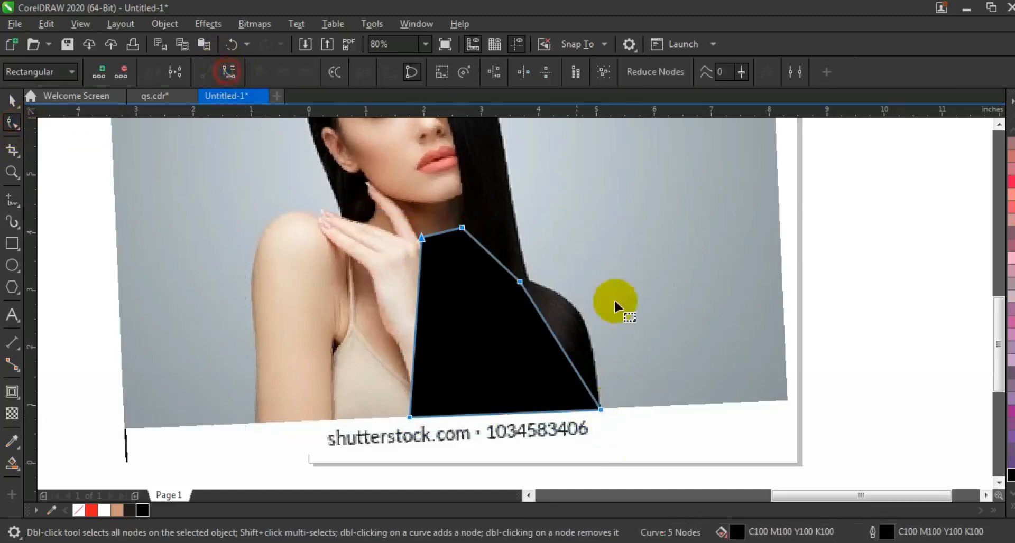
pyautogui.click(556, 323)
pyautogui.moveTo(550, 327); pyautogui.dragTo(570, 306)
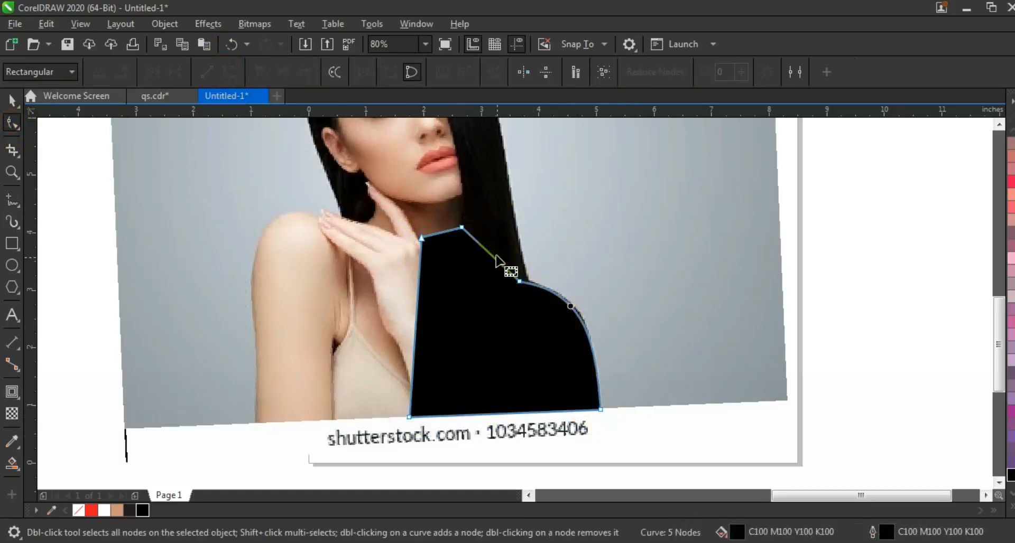
pyautogui.moveTo(487, 259); pyautogui.dragTo(481, 263)
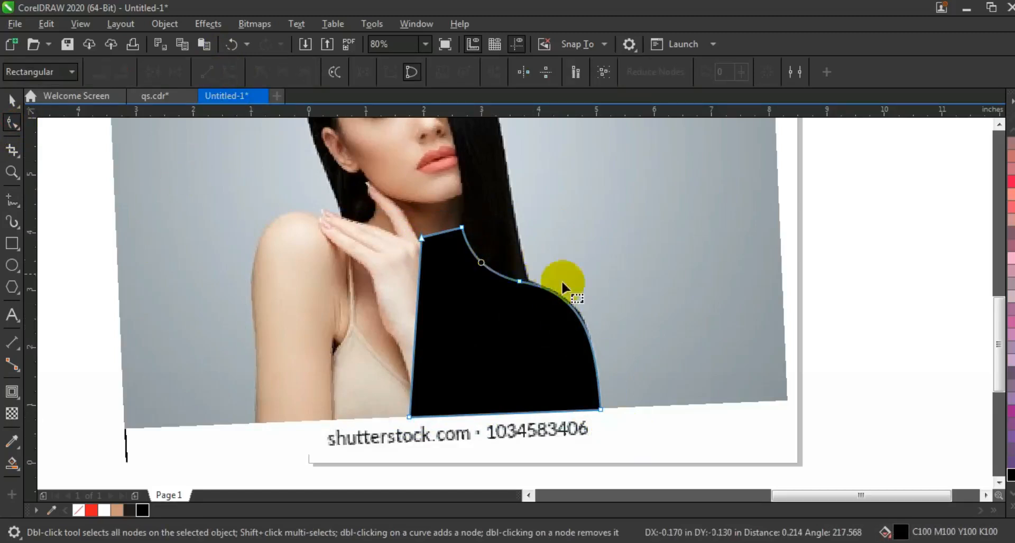
pyautogui.click(18, 108)
pyautogui.click(19, 127)
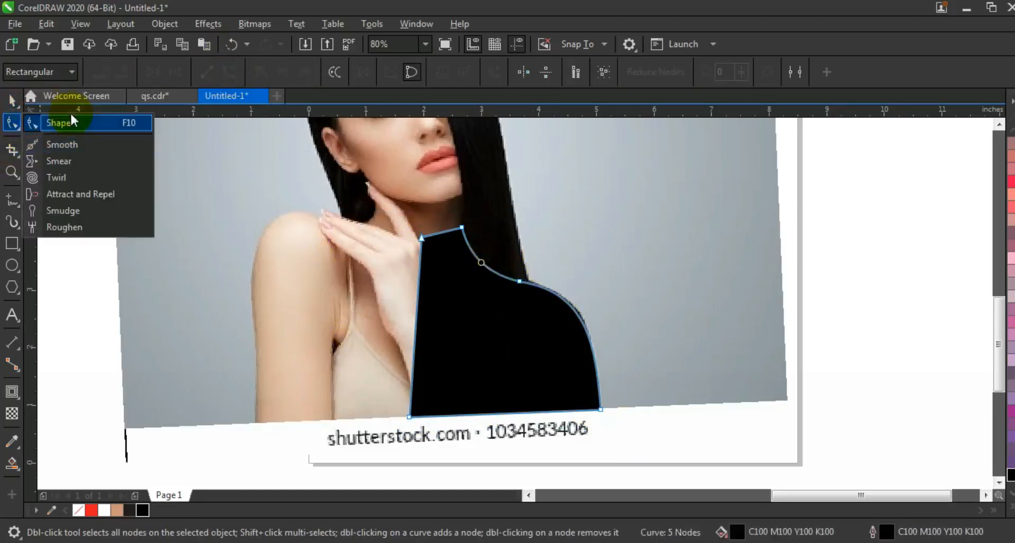
pyautogui.click(13, 102)
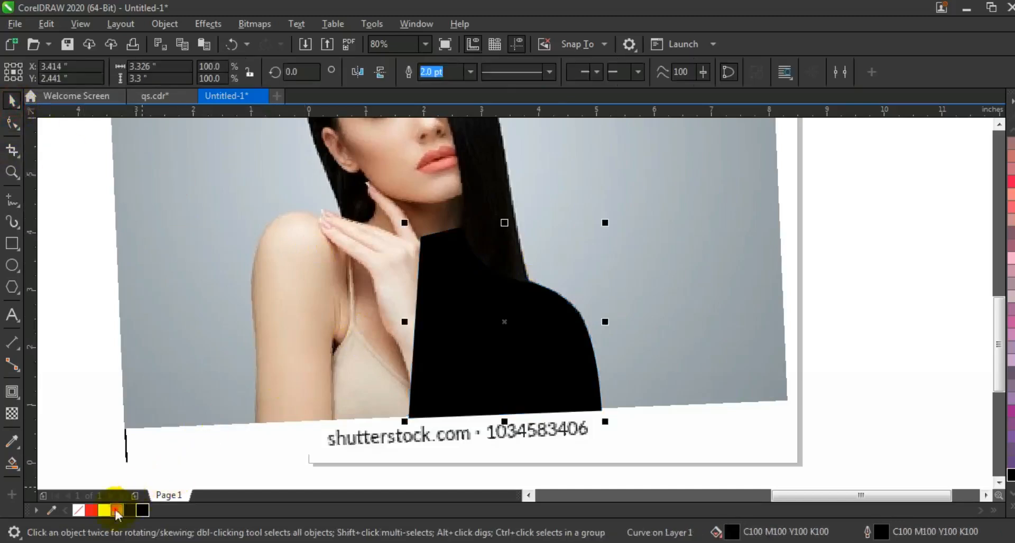
# Step: Fill the shoulder shape with tan C18 M44 Y52 K0 and place it under the chin over the black hair
pyautogui.click(116, 510)
pyautogui.press('F3')
pyautogui.press('F3')
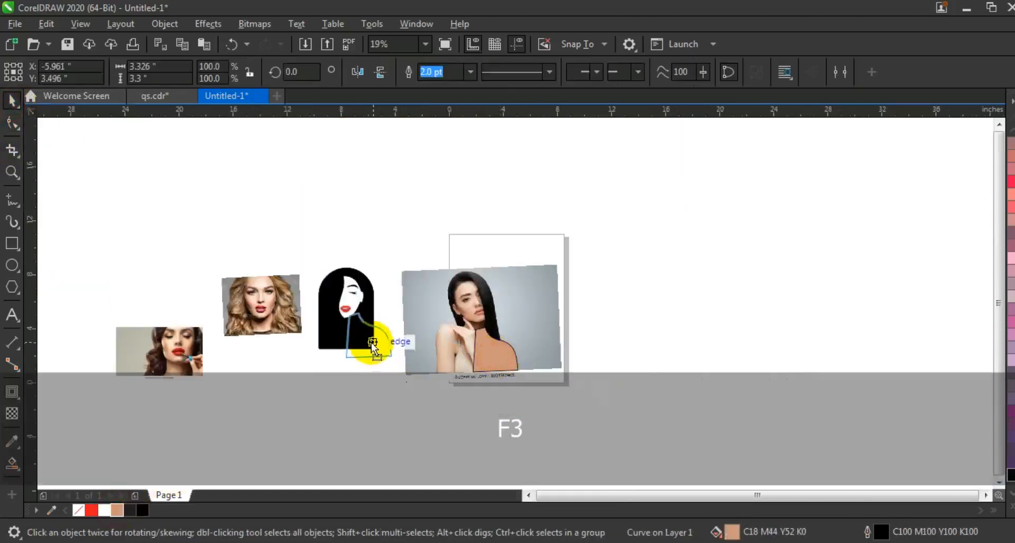
pyautogui.moveTo(373, 350); pyautogui.dragTo(366, 344)
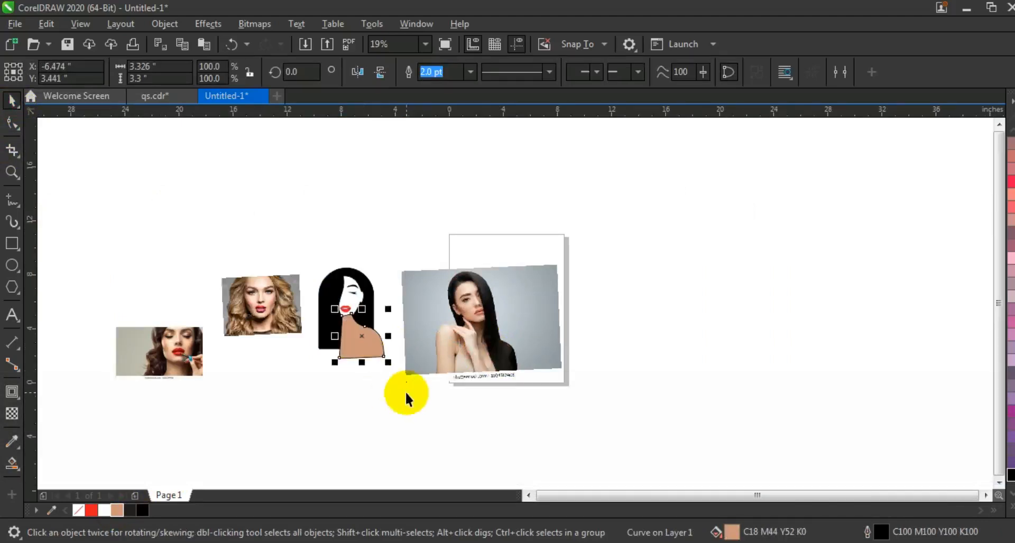
# Step: Draw a rectangle about 1.75 by 3.3 inches over the long hair strand, trim the shoulder shape with it, and delete the rectangle
pyautogui.click(12, 244)
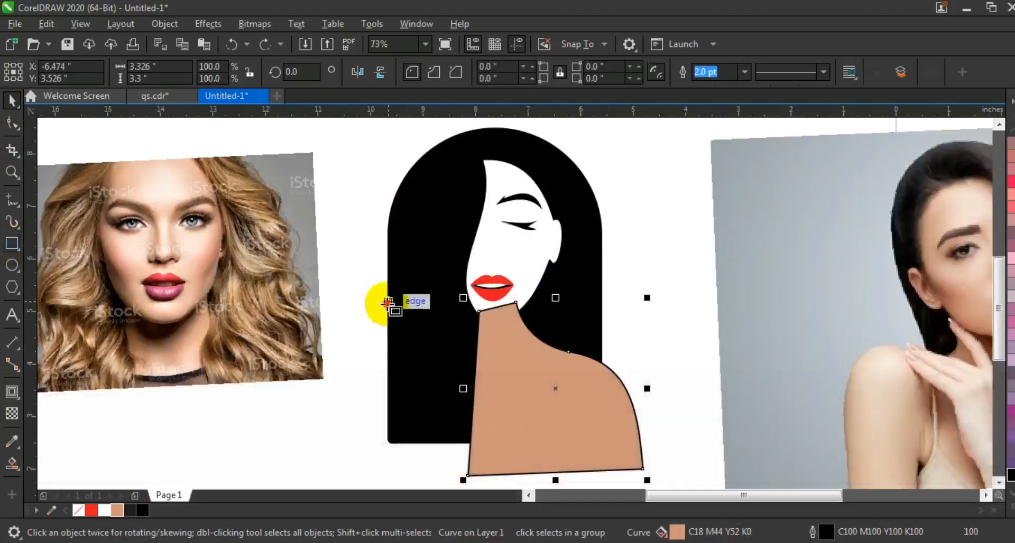
pyautogui.moveTo(388, 302)
pyautogui.mouseDown()
pyautogui.moveTo(462, 467)
pyautogui.moveTo(479, 474)
pyautogui.mouseUp()
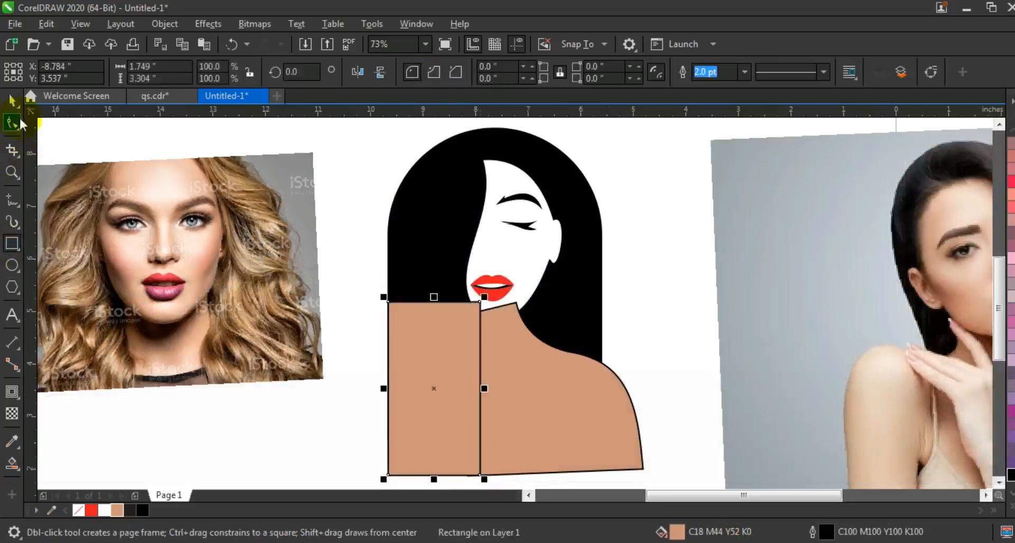
pyautogui.keyDown('shift'); pyautogui.click(528, 389); pyautogui.keyUp('shift')
pyautogui.click(705, 327)
pyautogui.click(469, 355)
pyautogui.press('Delete')
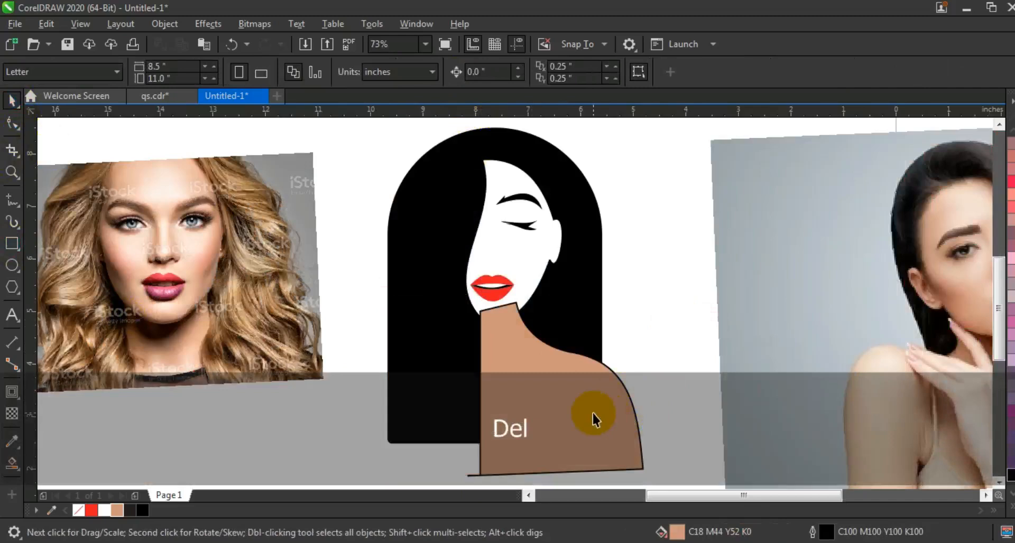
# Step: Trim the black hair with the tan shoulder shape and delete the shoulder shape
pyautogui.click(593, 416)
pyautogui.keyDown('shift'); pyautogui.click(418, 344); pyautogui.keyUp('shift')
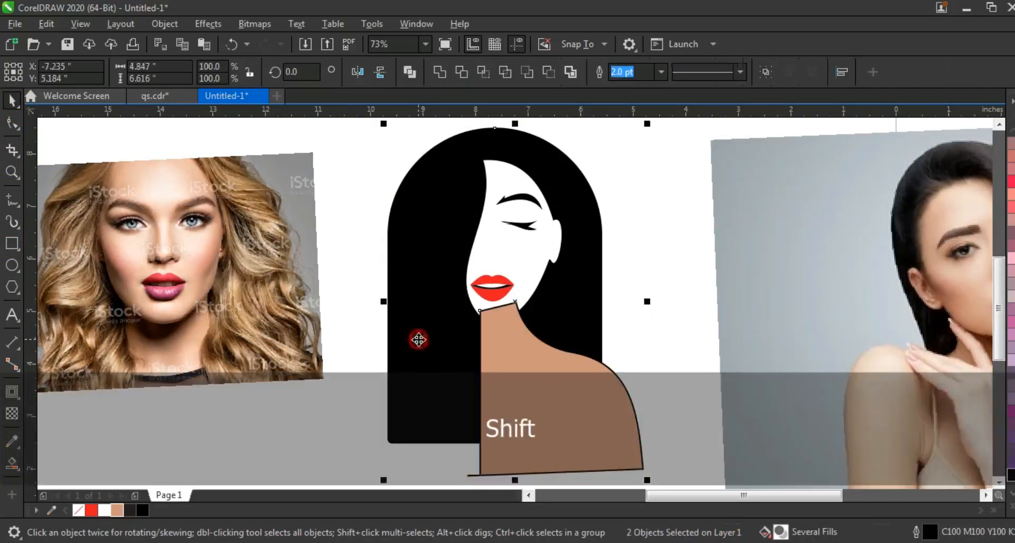
pyautogui.click(663, 296)
pyautogui.click(609, 426)
pyautogui.press('Delete')
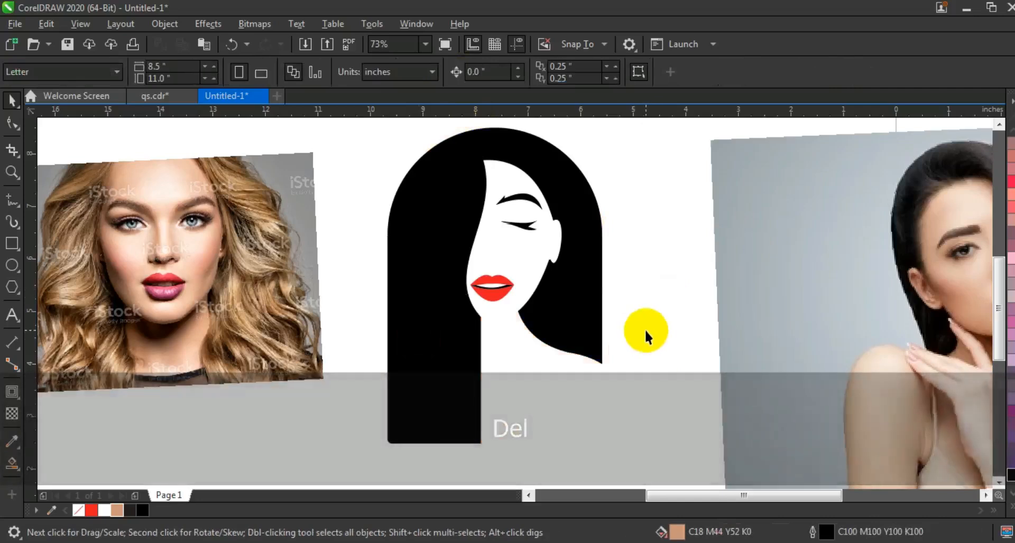
pyautogui.click(645, 331)
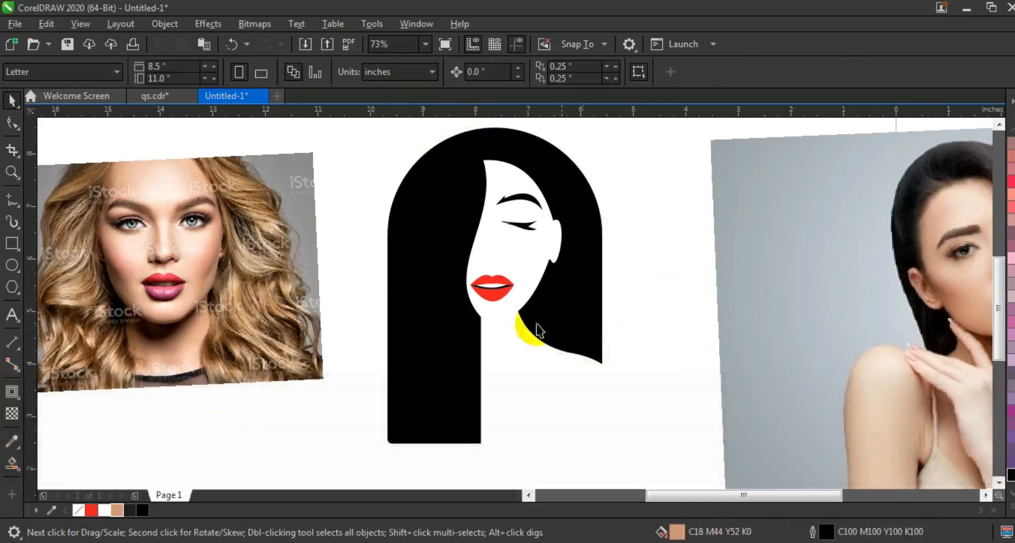
# Step: Lengthen the long hair strand downwards by moving its bottom nodes
pyautogui.press('F3')
pyautogui.click(12, 122)
pyautogui.moveTo(420, 364); pyautogui.dragTo(478, 420)
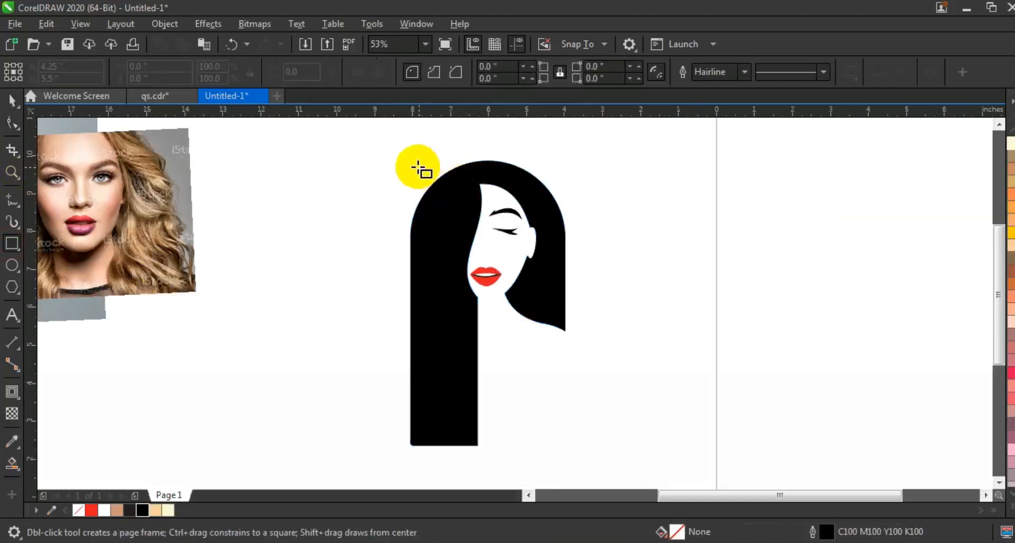
# Step: Draw a rectangle about 3.99 by 6.94 inches over the whole figure and round its corners fully to about 2 inches
pyautogui.moveTo(412, 162); pyautogui.dragTo(564, 425)
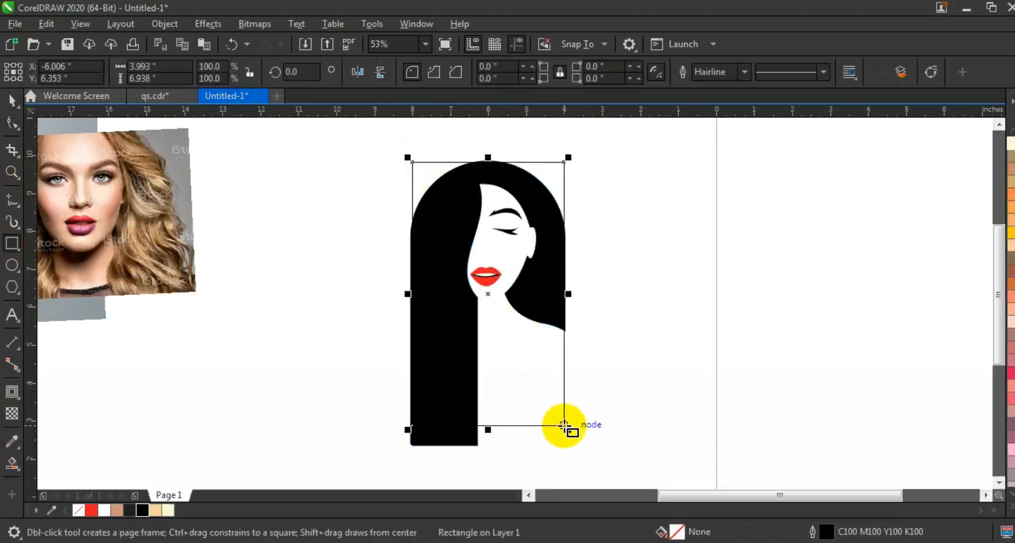
pyautogui.click(8, 128)
pyautogui.moveTo(565, 425); pyautogui.dragTo(423, 437)
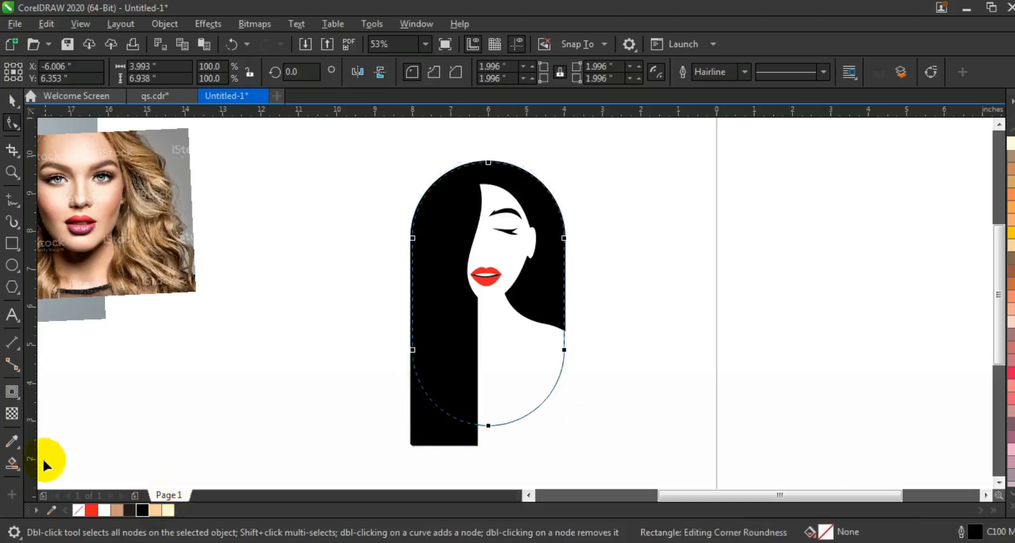
# Step: Fill the rounded rectangle with light peach and send it behind the hair and facial features
pyautogui.click(154, 510)
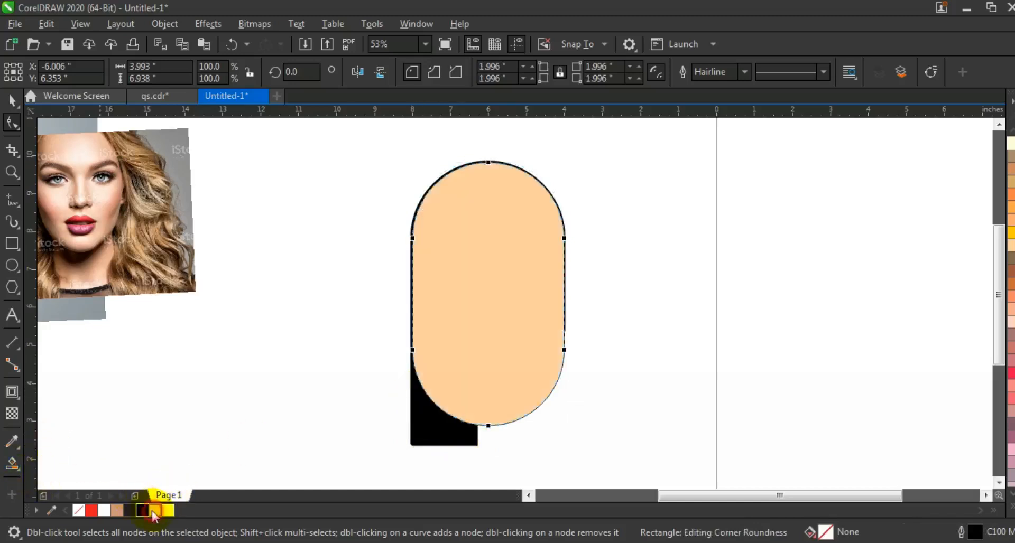
pyautogui.click(11, 102)
pyautogui.hotkey('shift', 'pagedown')
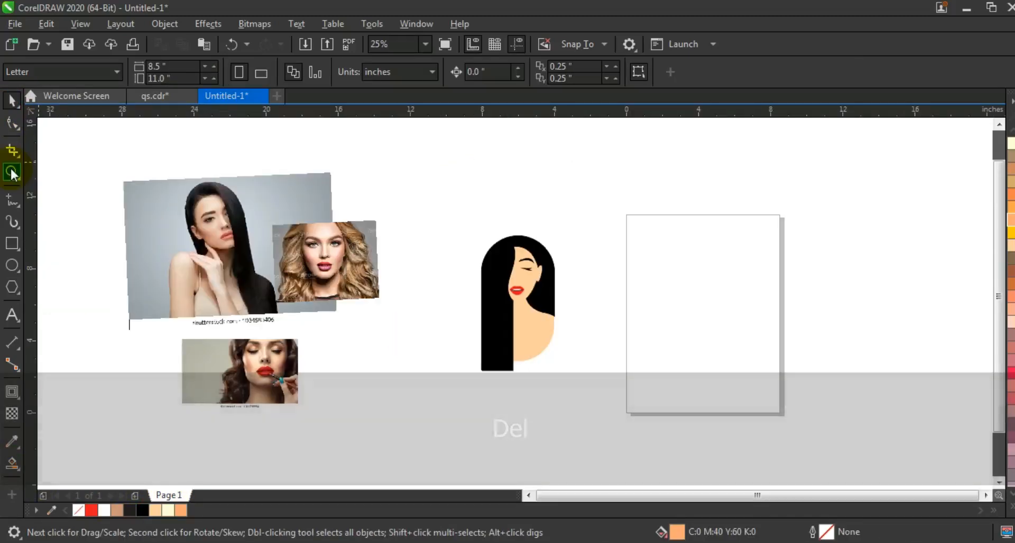
# Step: Select all three reference photos and delete them
pyautogui.click(12, 172)
pyautogui.moveTo(408, 201); pyautogui.dragTo(712, 455)
pyautogui.press('F3')
pyautogui.click(12, 101)
pyautogui.moveTo(470, 157); pyautogui.dragTo(141, 396)
pyautogui.press('Delete')
# Step: Select the entire woman illustration and move it farther from the page into the cleared area
pyautogui.moveTo(387, 200); pyautogui.dragTo(623, 408)
pyautogui.moveTo(535, 340); pyautogui.dragTo(351, 308)
pyautogui.click(479, 330)
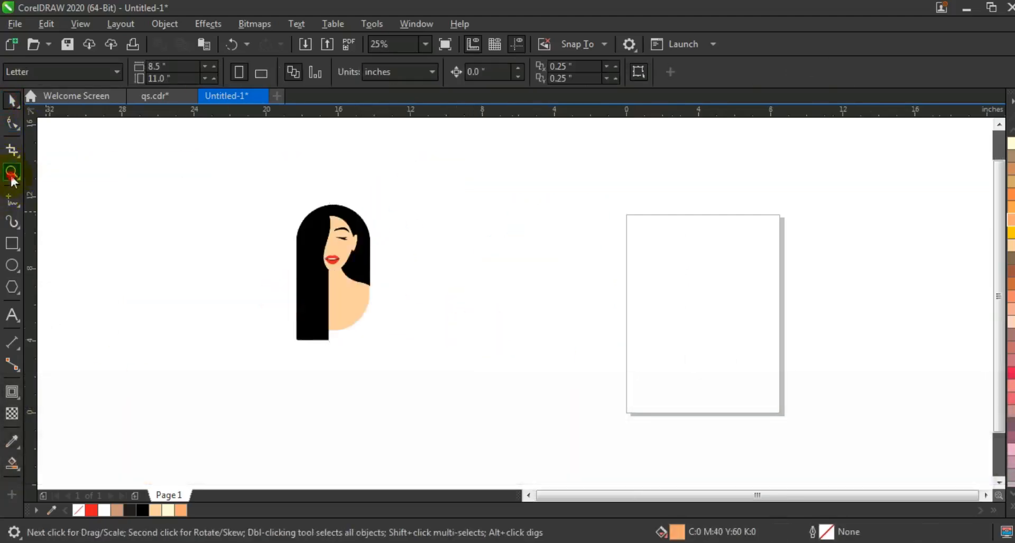
# Step: Draw a circle about 7.5 inches in diameter over the woman, filled with orange C0 M40 Y60 K0 and without an outline
pyautogui.click(12, 171)
pyautogui.moveTo(223, 157); pyautogui.dragTo(601, 430)
pyautogui.click(12, 265)
pyautogui.moveTo(299, 234); pyautogui.dragTo(448, 420)
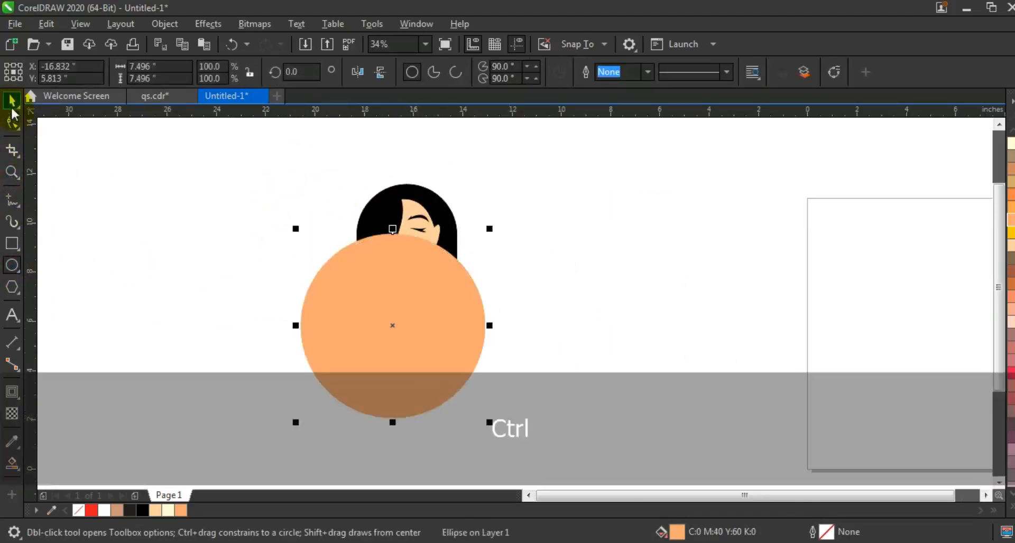
# Step: Send the orange circle behind the woman and centre it around her body
pyautogui.click(11, 99)
pyautogui.hotkey('shift', 'pagedown')
pyautogui.moveTo(446, 379); pyautogui.dragTo(468, 350)
pyautogui.click(571, 351)
# Step: Add the artistic text BARBERSHOP-LOGO in the empty area beside the woman illustration
pyautogui.click(11, 315)
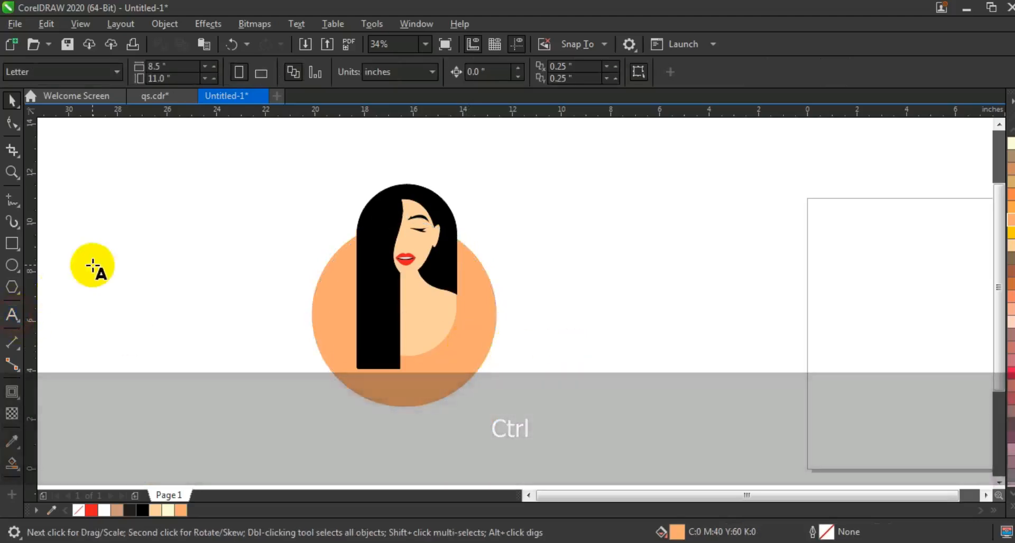
pyautogui.click(91, 262)
pyautogui.press('capslock')
pyautogui.write('B')
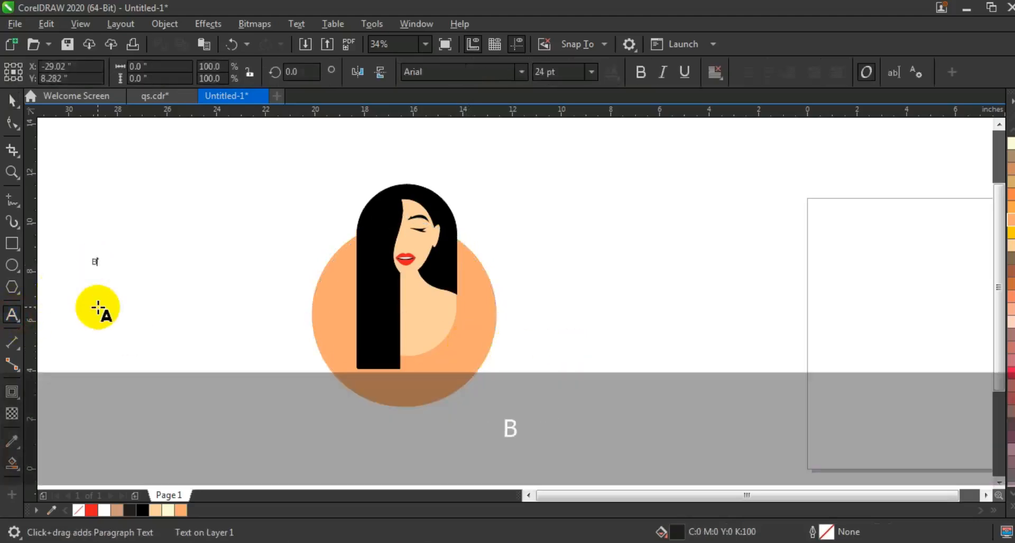
pyautogui.write('ARBERSHOP-LOGO')
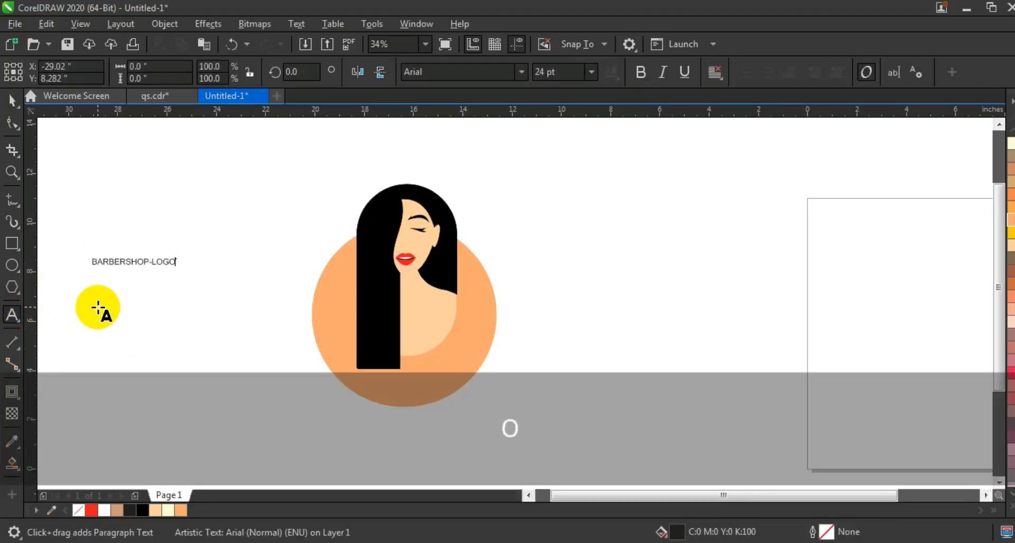
# Step: Set the text's font to CentraleSansProXBold and enlarge it proportionally to about 64 pt
pyautogui.click(11, 101)
pyautogui.click(447, 71)
pyautogui.click(503, 119)
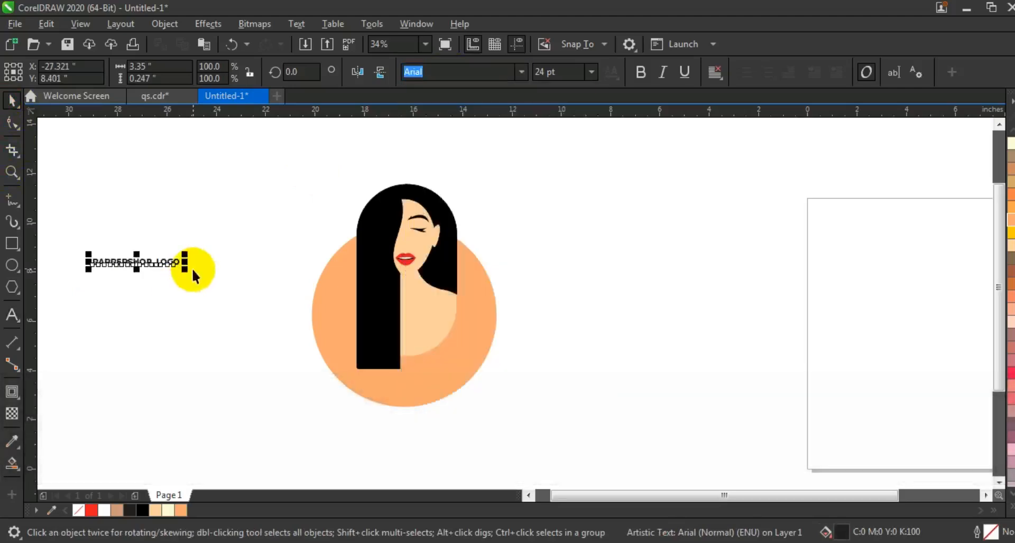
pyautogui.moveTo(182, 270); pyautogui.dragTo(256, 312)
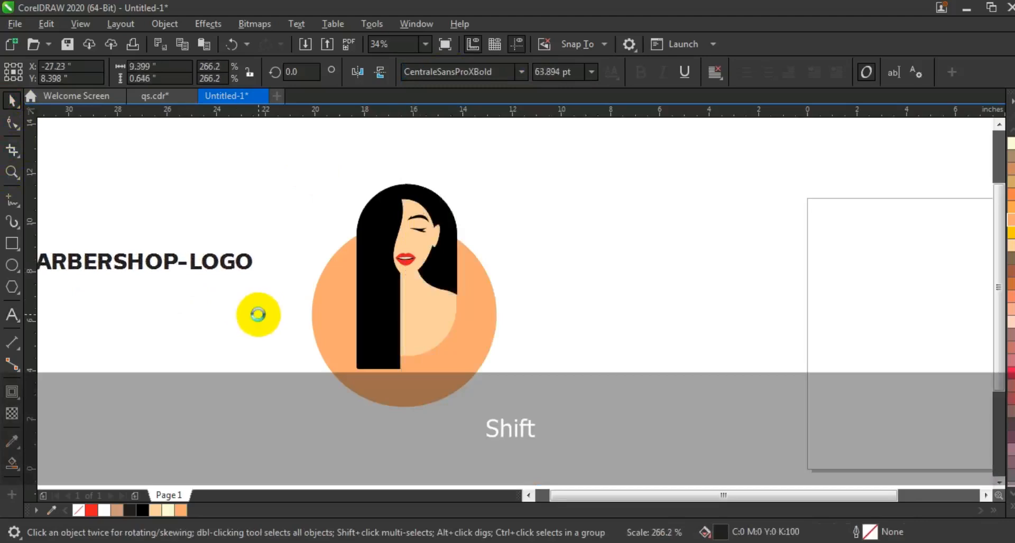
# Step: Fit the BARBERSHOP-LOGO text to the outline of the orange circle
pyautogui.keyDown('shift'); pyautogui.click(324, 305); pyautogui.keyUp('shift')
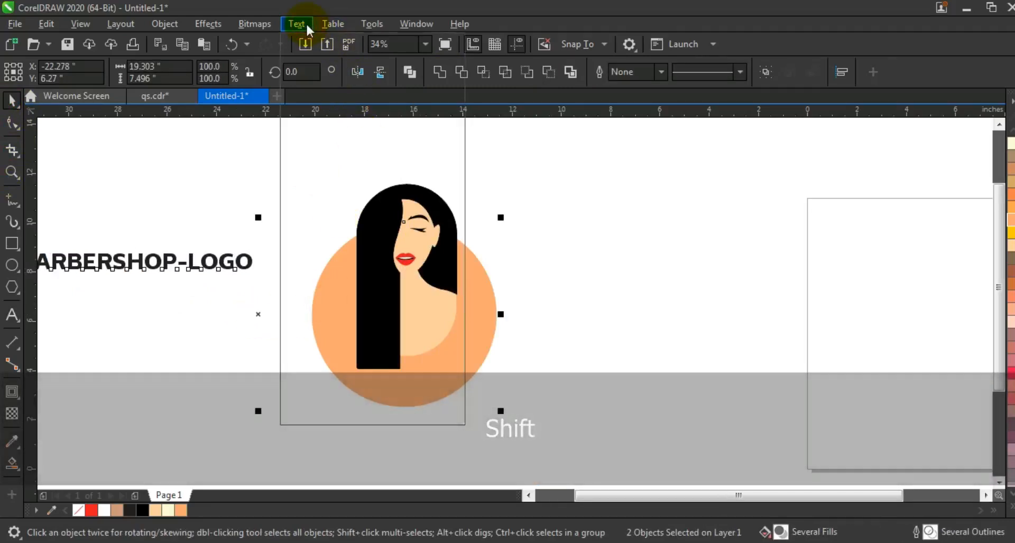
pyautogui.click(306, 23)
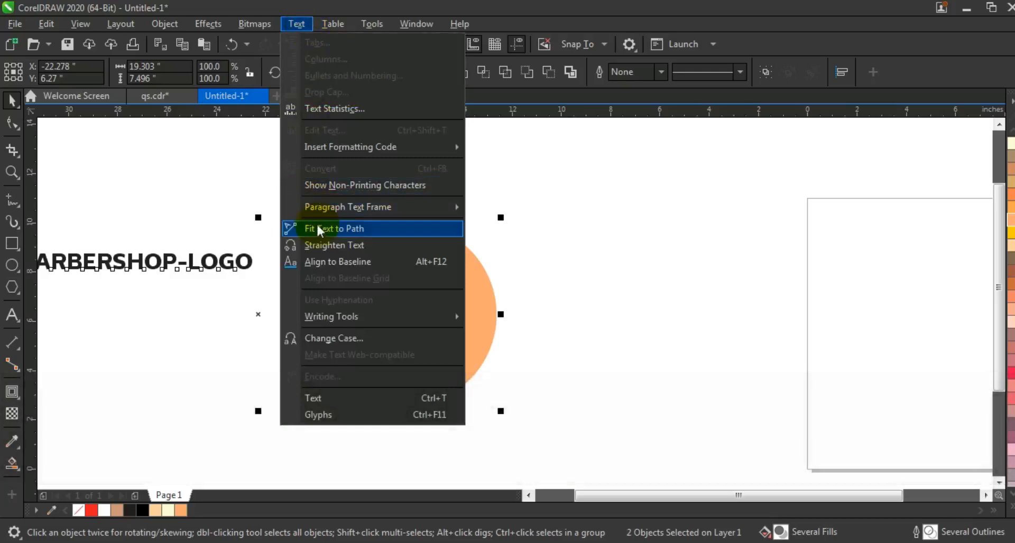
pyautogui.click(315, 225)
pyautogui.click(402, 218)
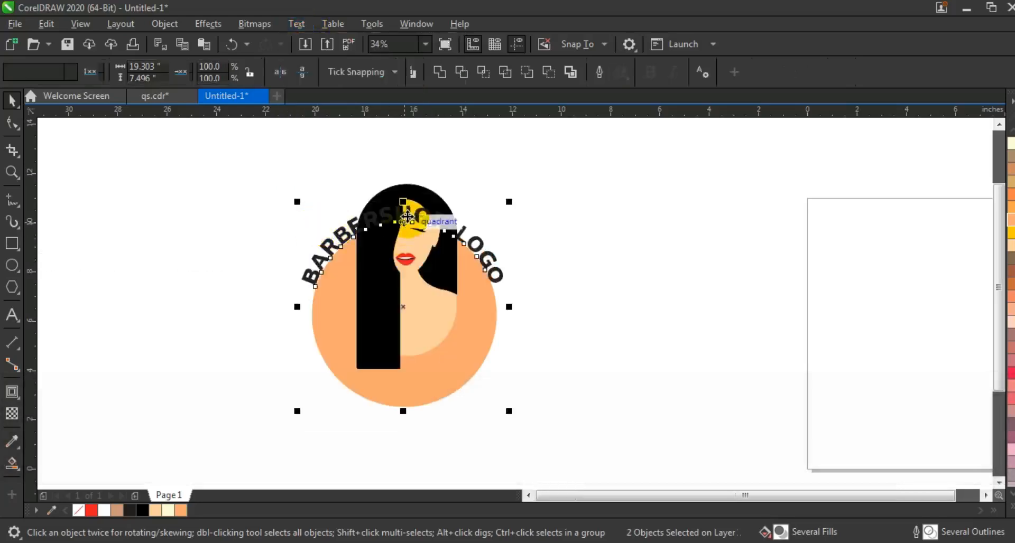
# Step: Move the curved text below the circle, offset 0.625 inches from the path, and mirror it vertically and horizontally
pyautogui.moveTo(407, 215); pyautogui.dragTo(393, 431)
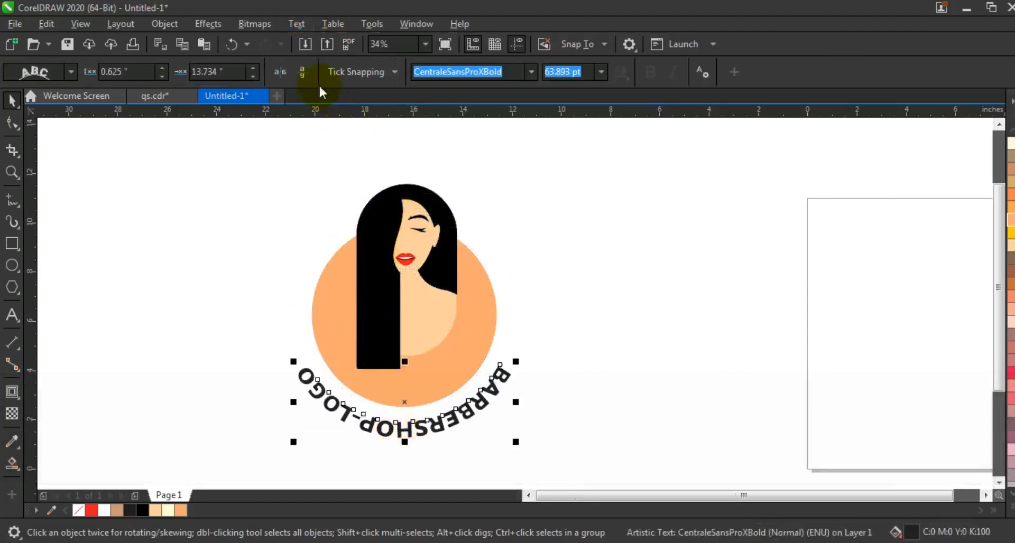
pyautogui.click(304, 75)
pyautogui.click(278, 74)
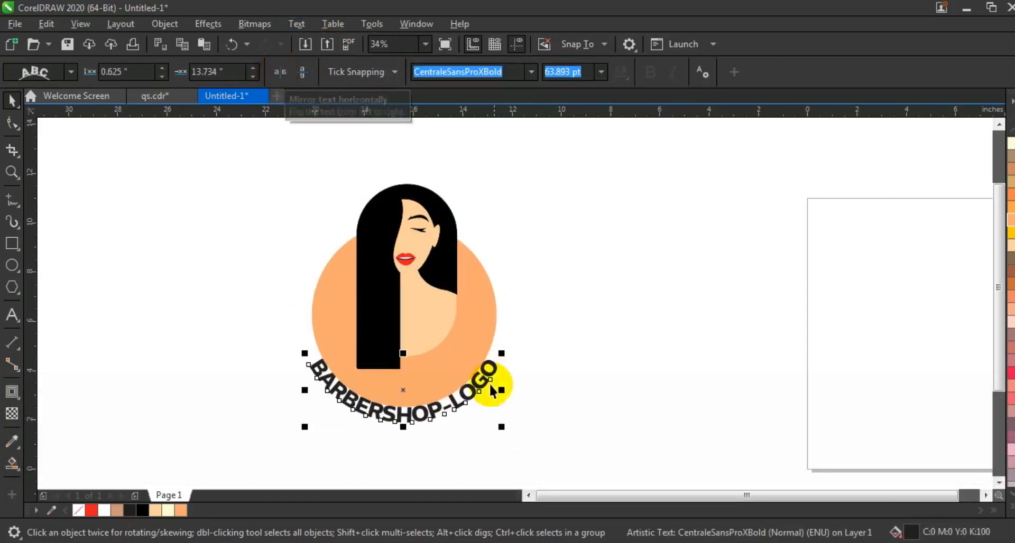
# Step: Widen the curved text's letter spacing so it spans the lower half of the circle
pyautogui.click(12, 123)
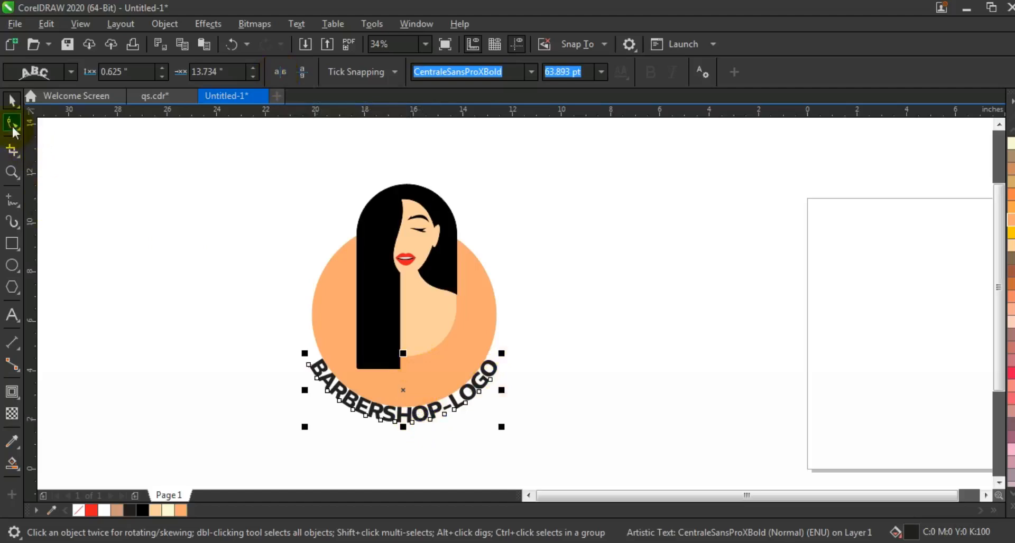
pyautogui.moveTo(505, 429); pyautogui.dragTo(550, 420)
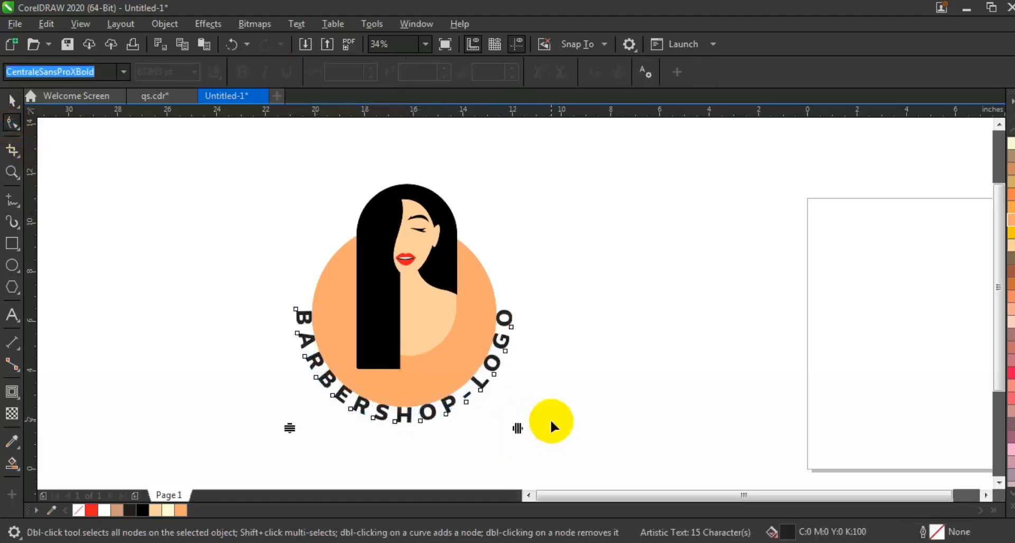
pyautogui.press('space')
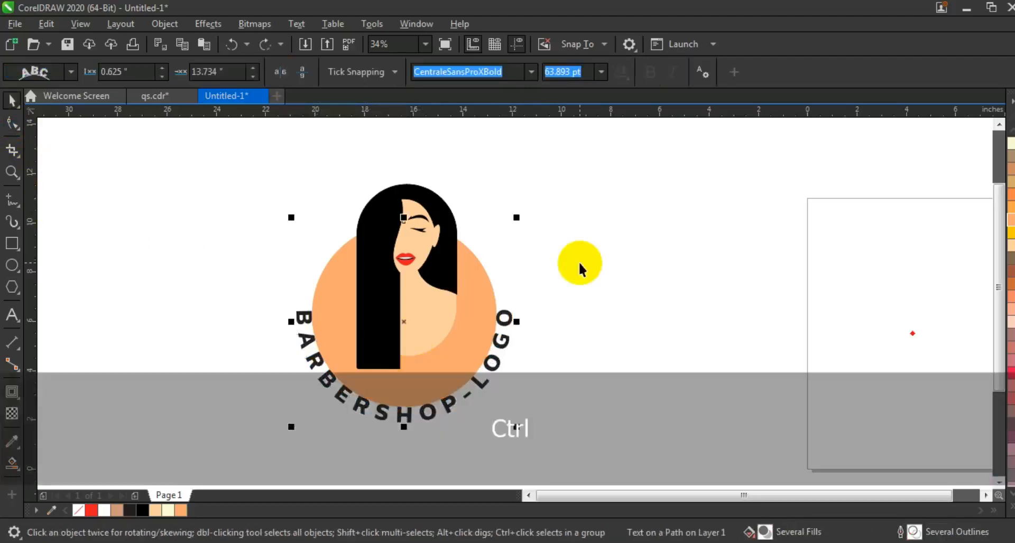
# Step: Break the curved text apart from its path and delete the orange circle
pyautogui.hotkey('ctrl', 'k')
pyautogui.click(573, 260)
pyautogui.click(485, 297)
pyautogui.press('Delete')
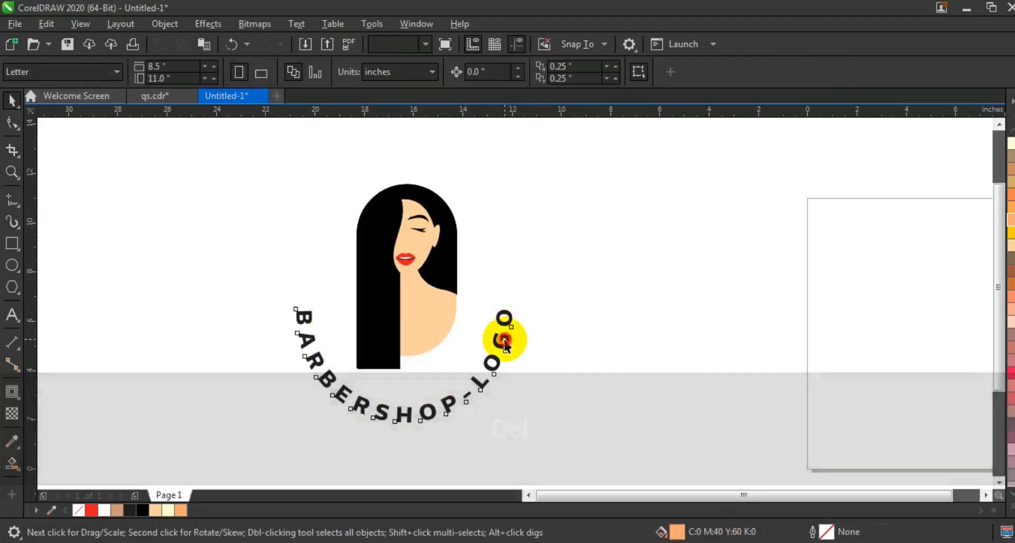
pyautogui.click(505, 342)
pyautogui.click(574, 324)
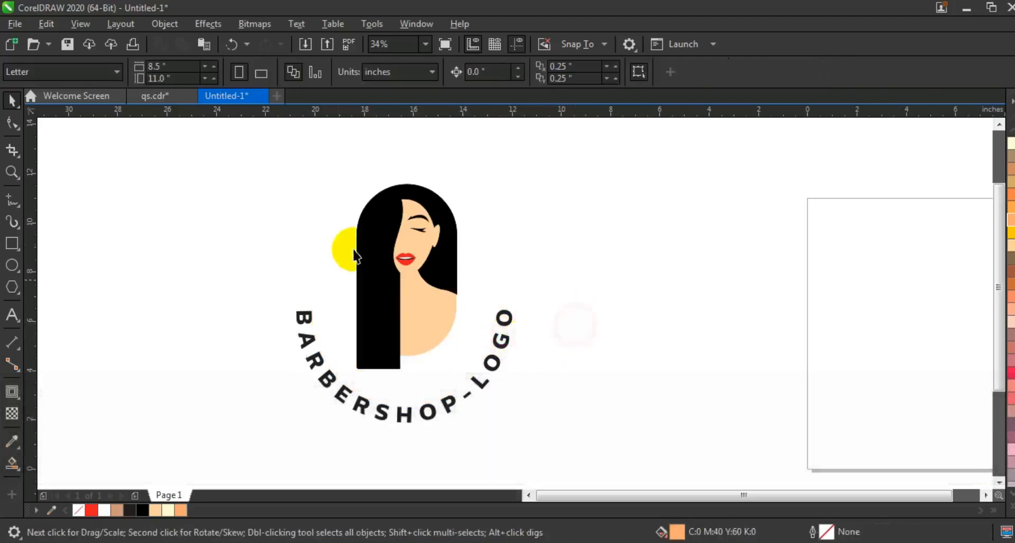
# Step: Draw a red square of about 13.6 inches without an outline around the logo and send it to the back
pyautogui.press('F3')
pyautogui.click(12, 244)
pyautogui.moveTo(284, 194); pyautogui.dragTo(400, 346)
pyautogui.click(89, 511)
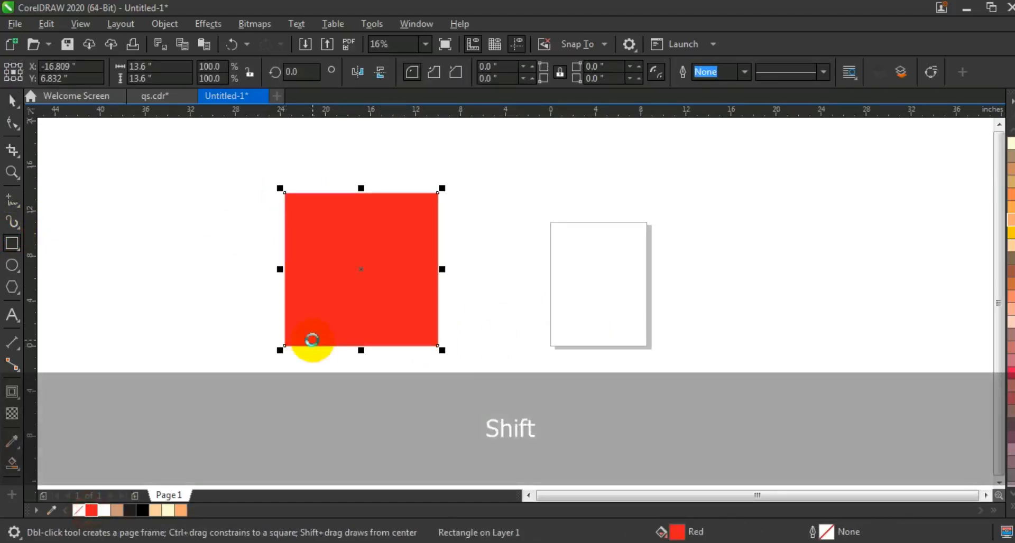
pyautogui.hotkey('shift', 'pagedown')
pyautogui.click(10, 102)
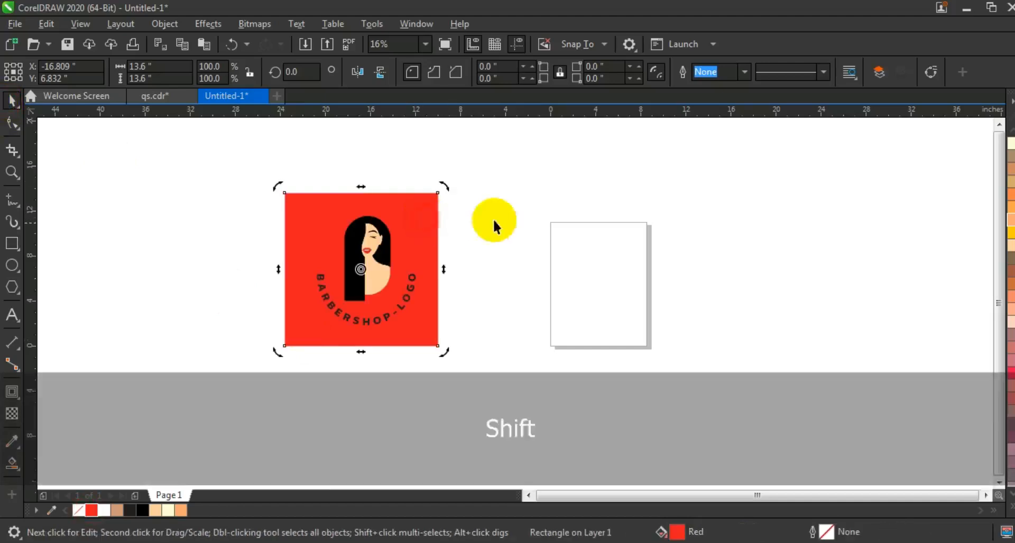
# Step: Fill the woman's skin shape and the BARBERSHOP-LOGO text with Pale Yellow
pyautogui.hotkey('shift', 'F2')
pyautogui.press('Escape')
pyautogui.click(555, 317)
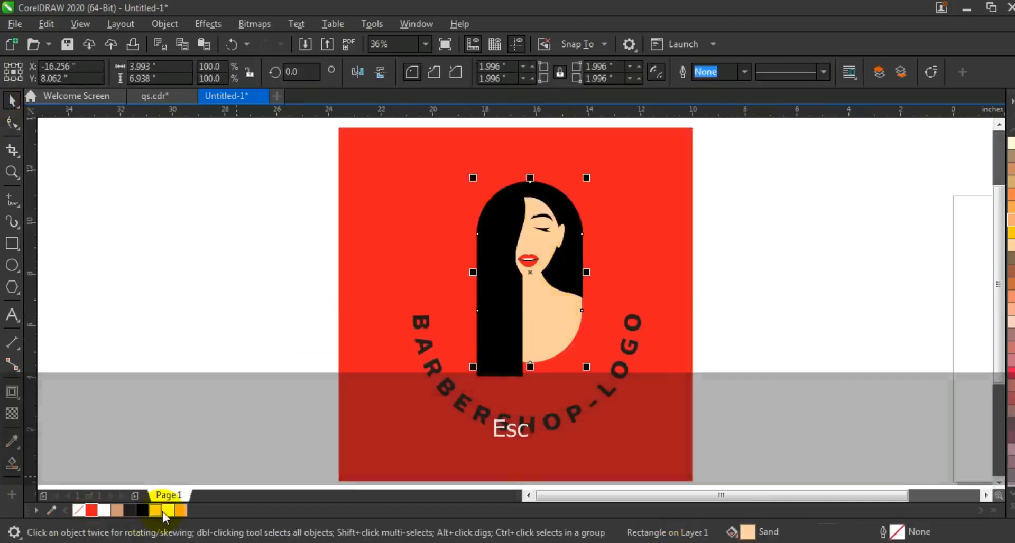
pyautogui.click(168, 510)
pyautogui.click(748, 233)
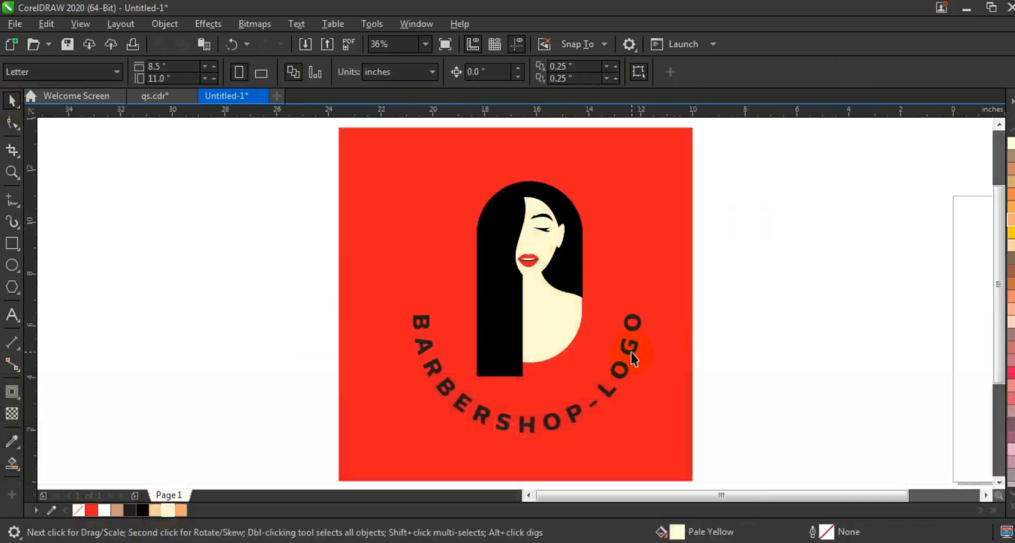
pyautogui.click(630, 352)
pyautogui.click(168, 510)
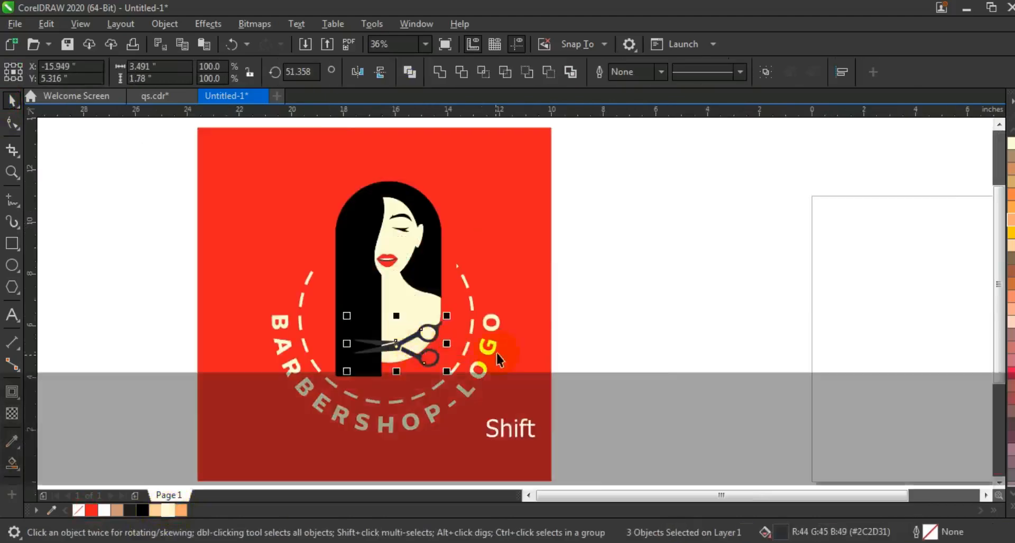
# Step: Shrink the scissors to about 2.6 inches wide and place them across the lower edge between hair and body
pyautogui.hotkey('shift', 'F2')
pyautogui.press('F3')
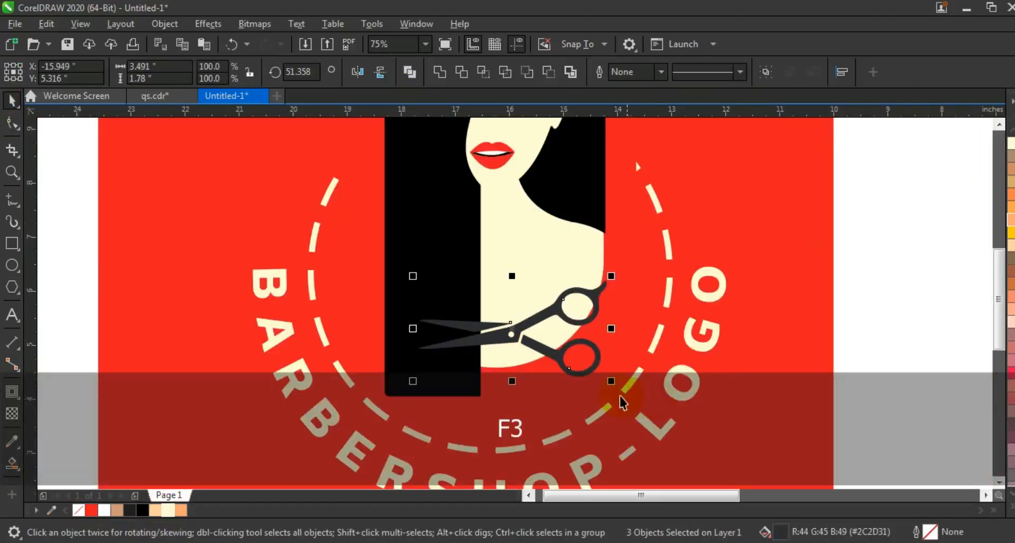
pyautogui.moveTo(611, 381); pyautogui.dragTo(408, 318)
pyautogui.moveTo(512, 333); pyautogui.dragTo(517, 335)
pyautogui.hotkey('shift', 'F2')
pyautogui.press('Escape')
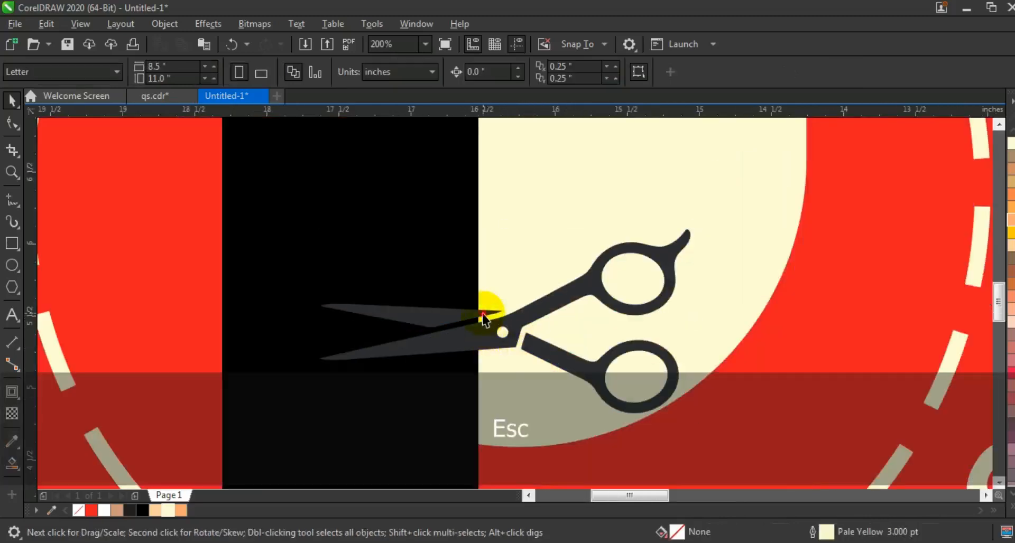
# Step: Fill the scissors' upper blade with black and the two remaining scissor parts with Pale Yellow
pyautogui.click(483, 316)
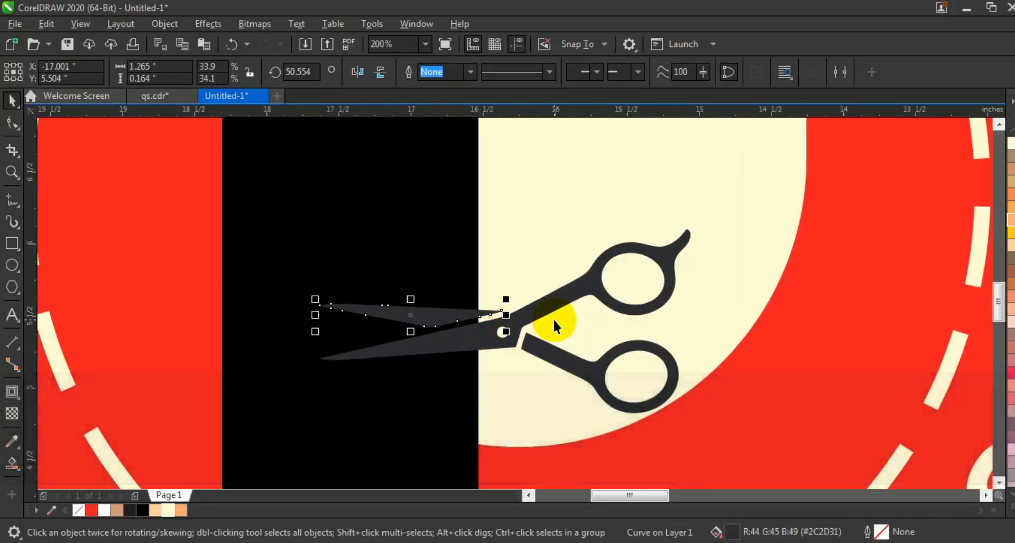
pyautogui.click(138, 511)
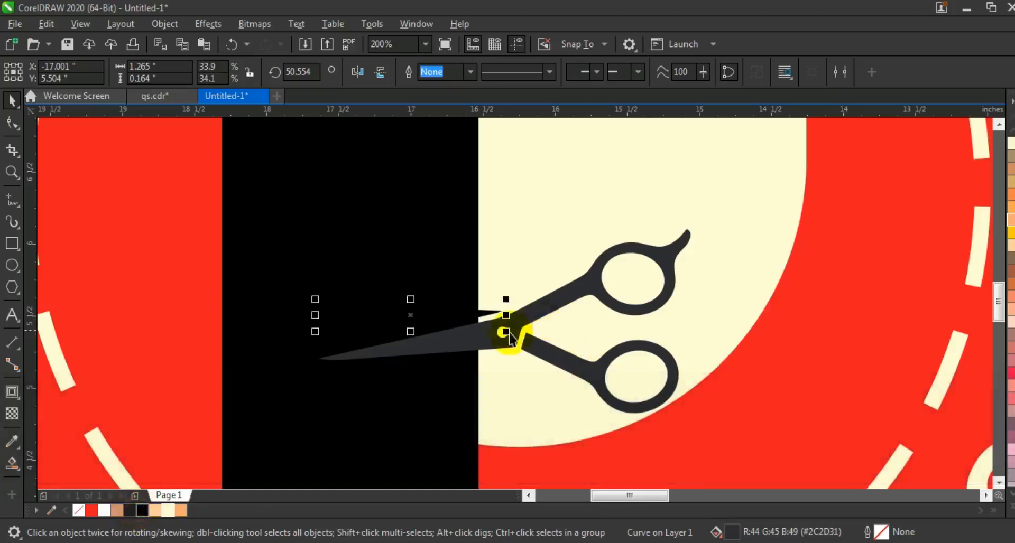
pyautogui.click(471, 343)
pyautogui.press('shift')
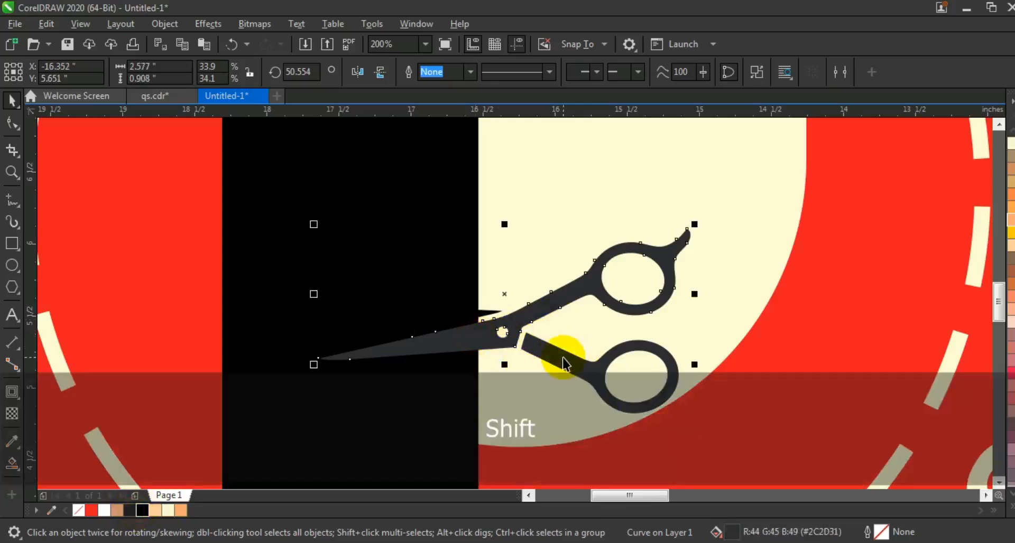
pyautogui.click(166, 512)
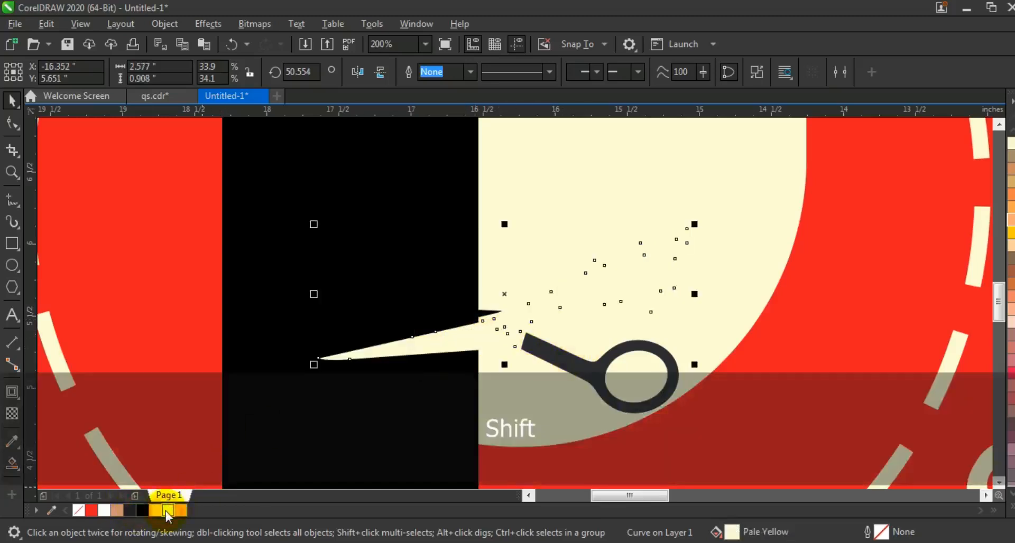
pyautogui.keyDown('shift'); pyautogui.click(561, 358); pyautogui.keyUp('shift')
pyautogui.click(167, 512)
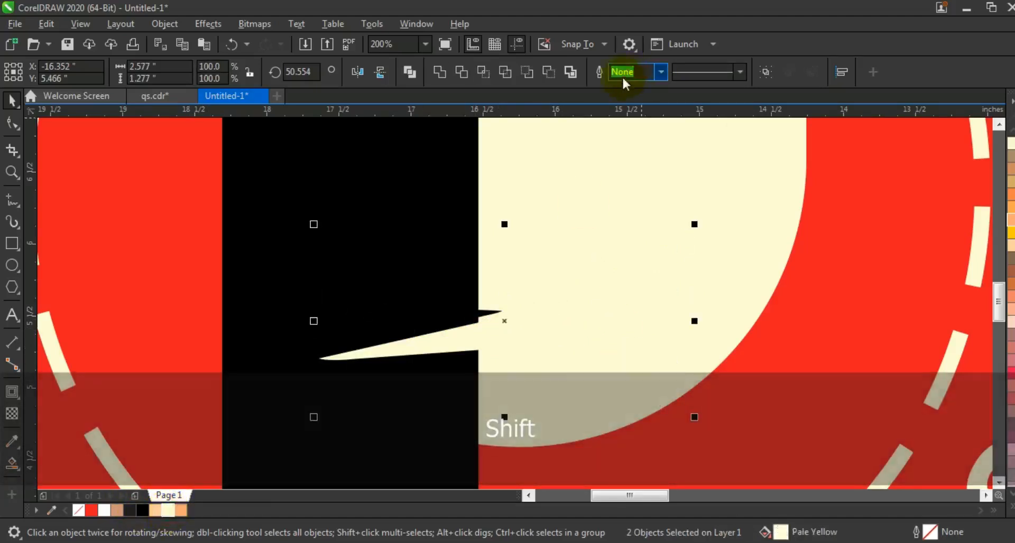
# Step: Give the two pale yellow scissor parts a 1.0 pt outline and weld them into one shape
pyautogui.click(660, 71)
pyautogui.click(640, 132)
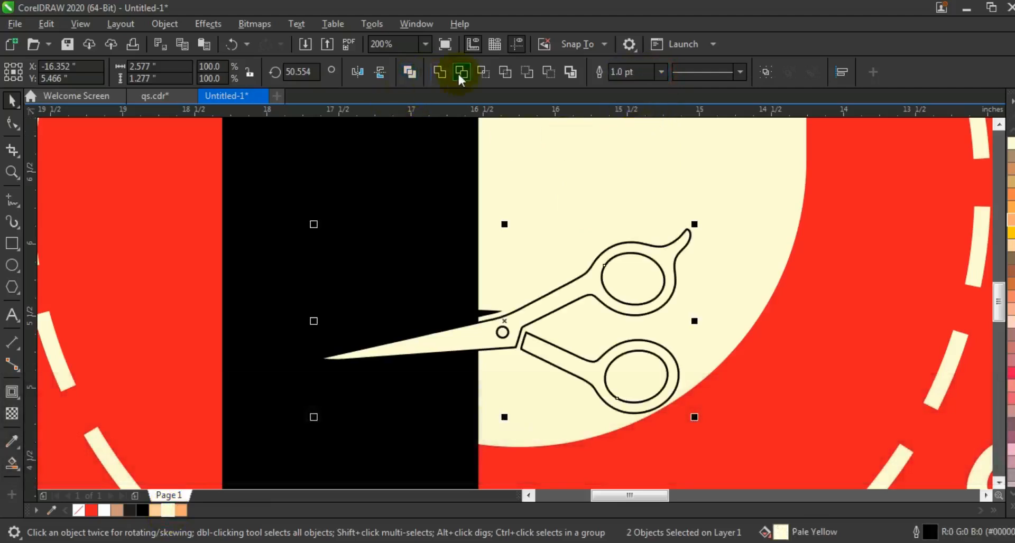
pyautogui.click(440, 73)
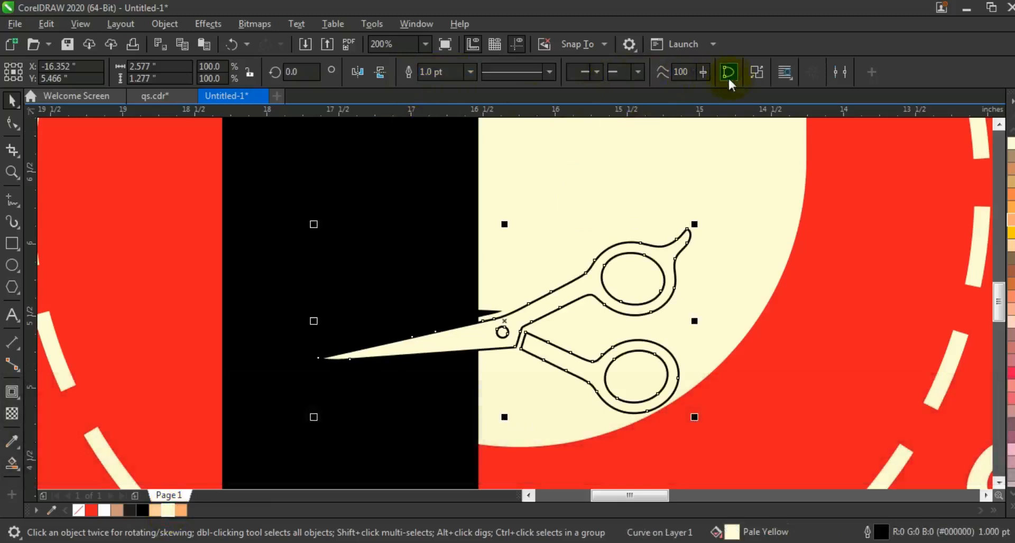
# Step: Thicken the welded scissors' black outline to 1.5 pt
pyautogui.click(470, 72)
pyautogui.click(458, 169)
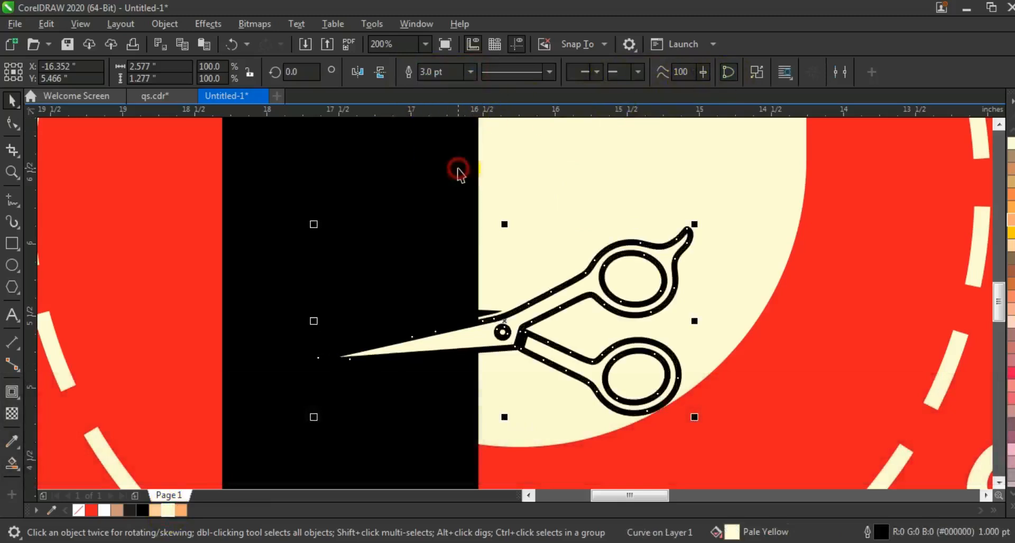
pyautogui.click(170, 510)
pyautogui.write('1.5')
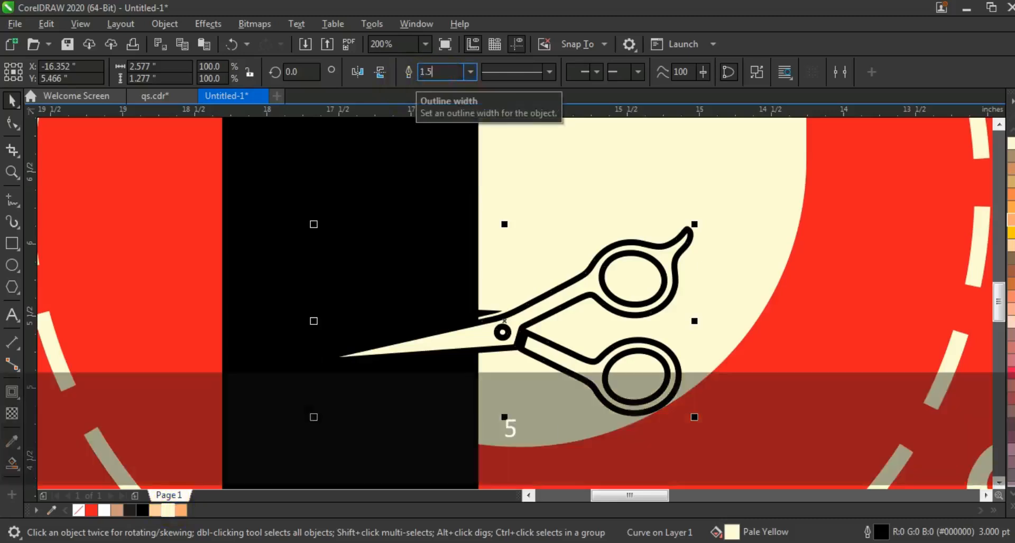
pyautogui.press('Return')
# Step: Examine the whole logo composition on its red background with nothing selected
pyautogui.press('F3')
pyautogui.press('F3')
pyautogui.press('F3')
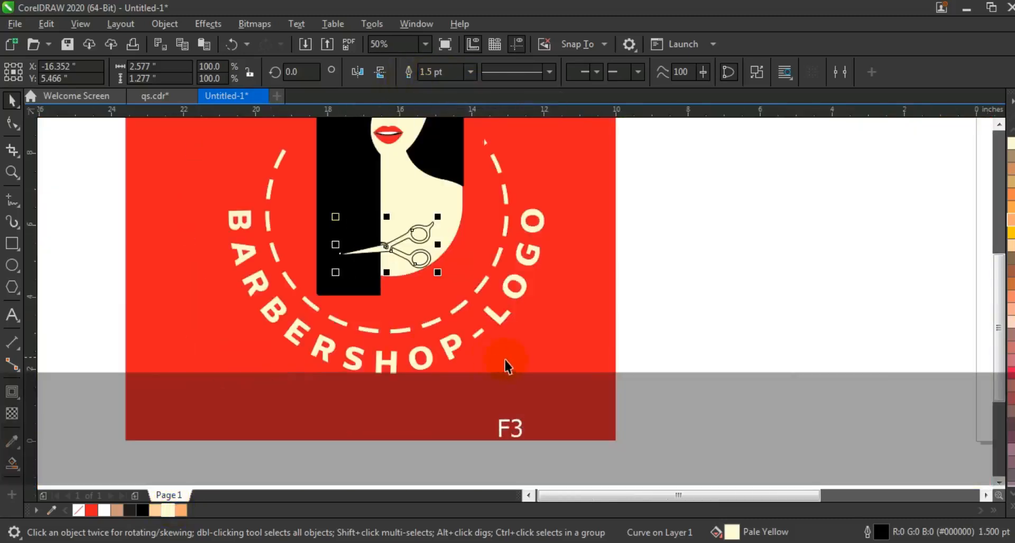
pyautogui.press('Escape')
pyautogui.click(537, 387)
pyautogui.hotkey('shift', 'F2')
pyautogui.press('Escape')
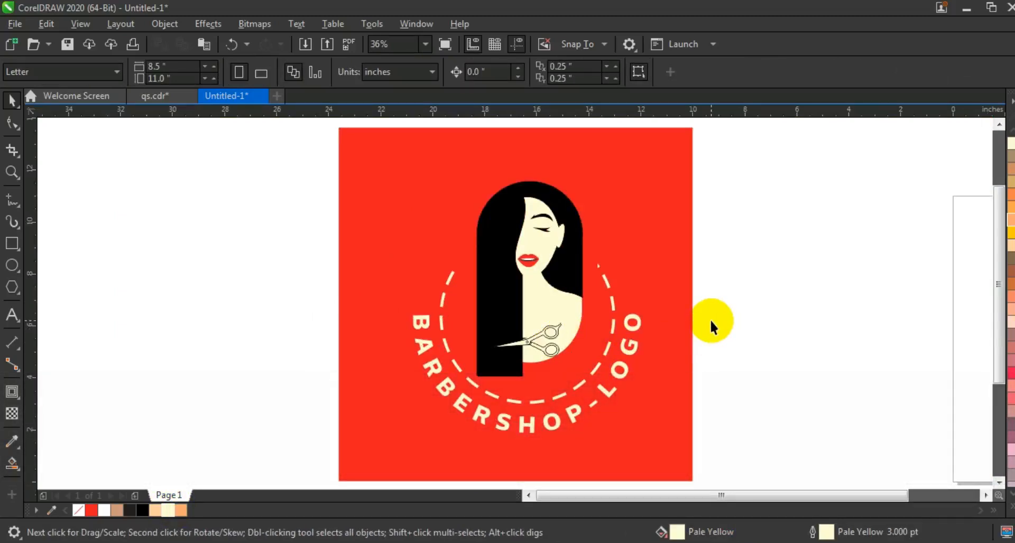
# Step: Lengthen the pale yellow scissor blade until its tip extends past the hair's left edge, and delete the intermediate nodes along the blade
pyautogui.press('z')
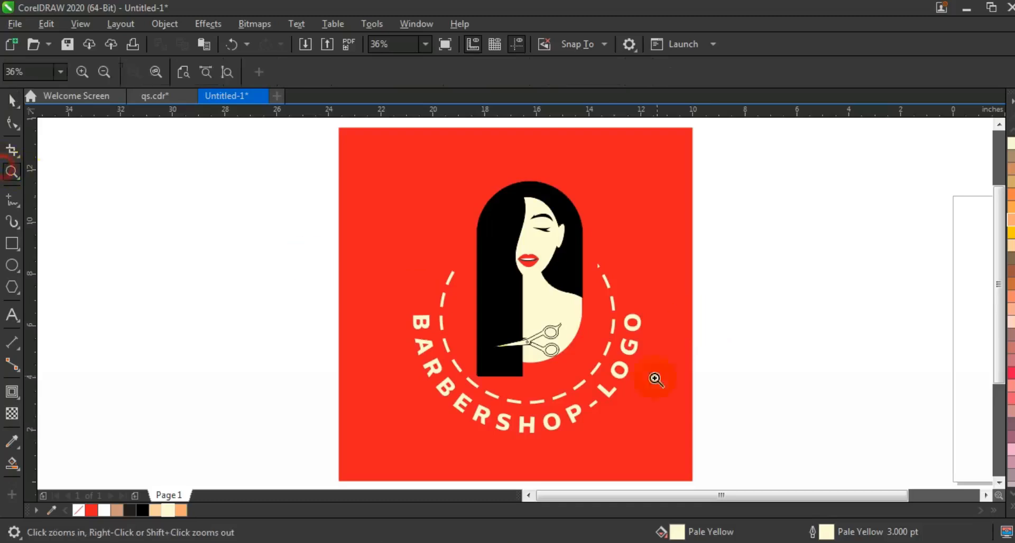
pyautogui.moveTo(401, 314); pyautogui.dragTo(641, 398)
pyautogui.press('F10')
pyautogui.click(518, 267)
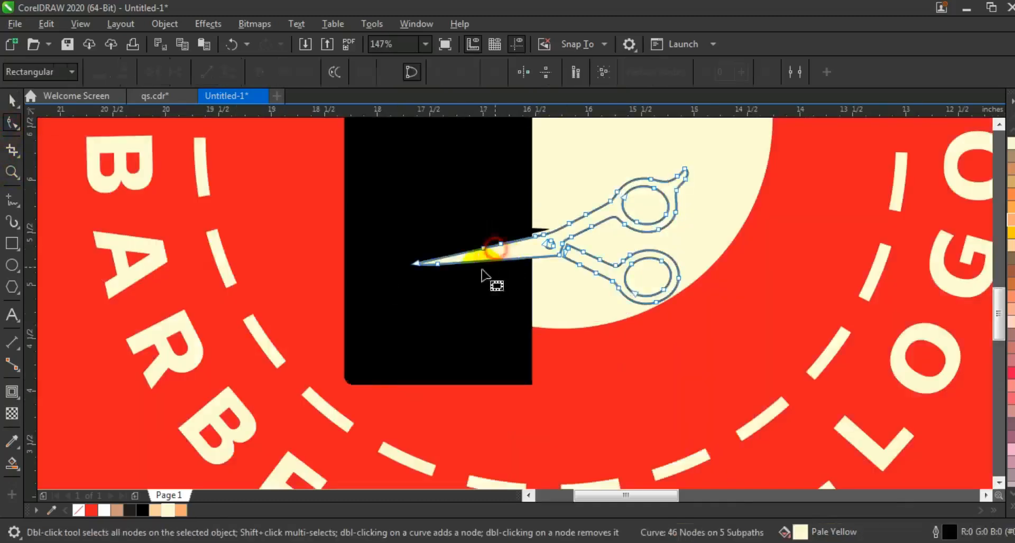
pyautogui.moveTo(415, 263); pyautogui.dragTo(300, 277)
pyautogui.moveTo(407, 240); pyautogui.dragTo(507, 290)
pyautogui.press('Delete')
# Step: Lengthen the black scissor blade past the hair's left edge, delete its surplus nodes, and deselect it
pyautogui.click(541, 235)
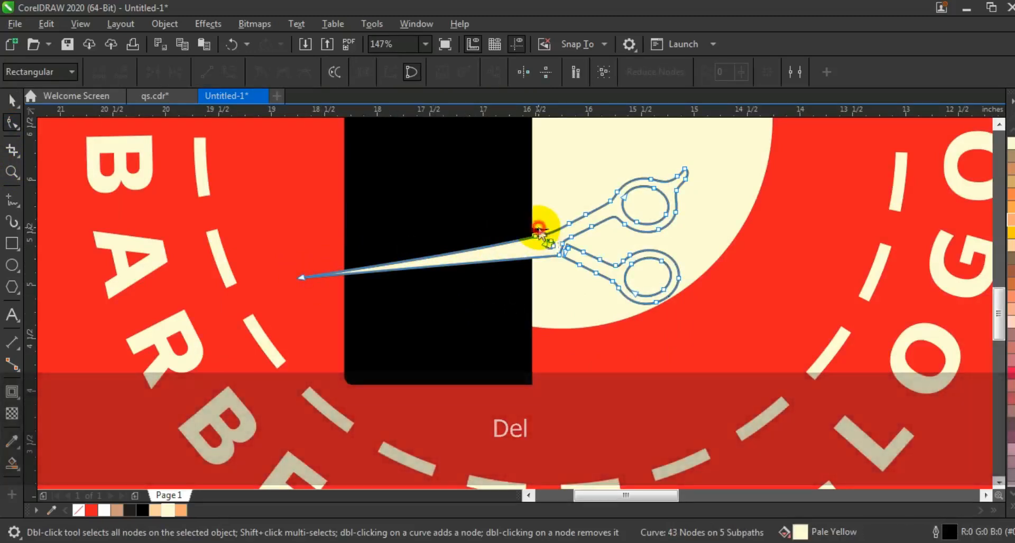
pyautogui.click(417, 226)
pyautogui.moveTo(401, 213); pyautogui.dragTo(318, 226)
pyautogui.press('Delete')
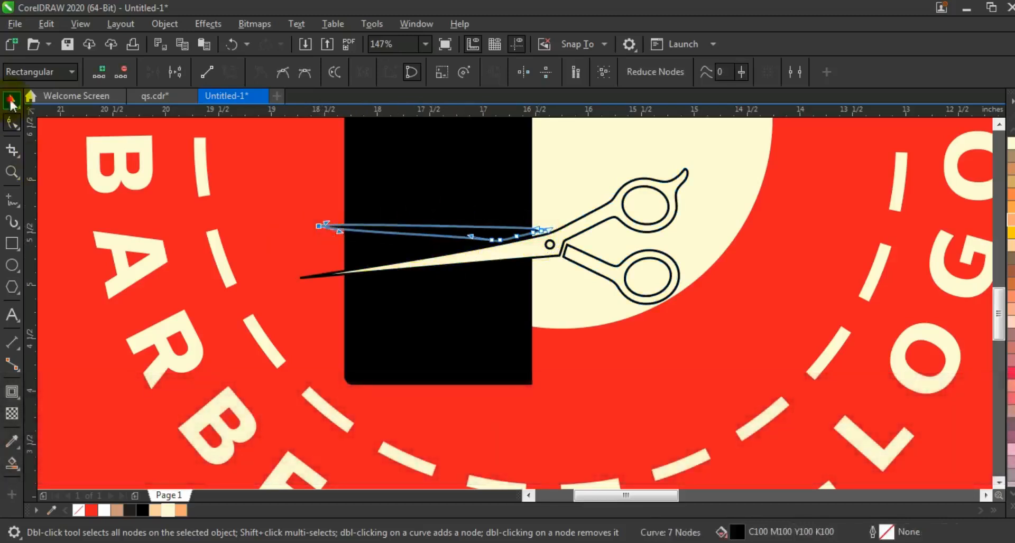
pyautogui.click(11, 100)
pyautogui.press('Escape')
pyautogui.press('F3')
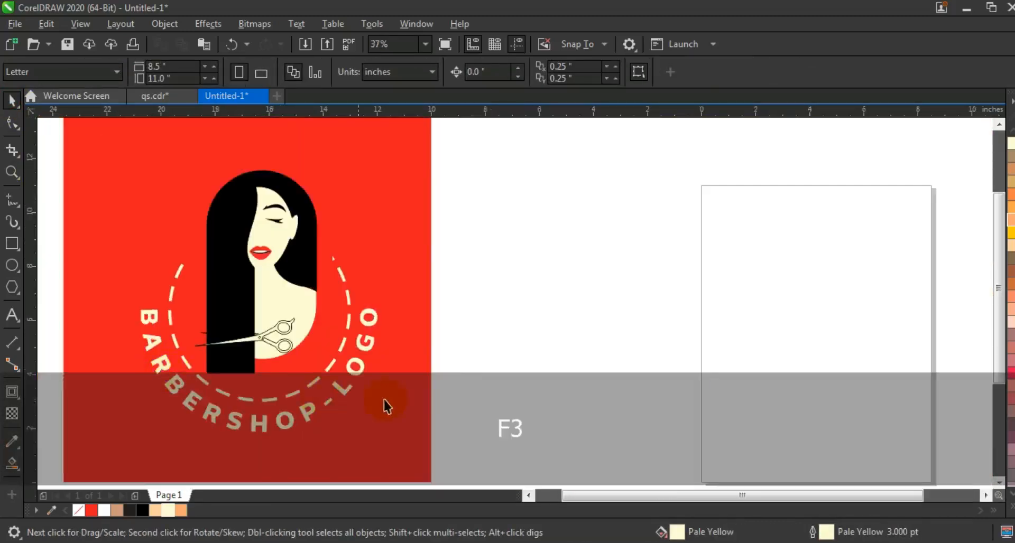
pyautogui.click(387, 402)
pyautogui.hotkey('shift', 'F2')
pyautogui.press('Escape')
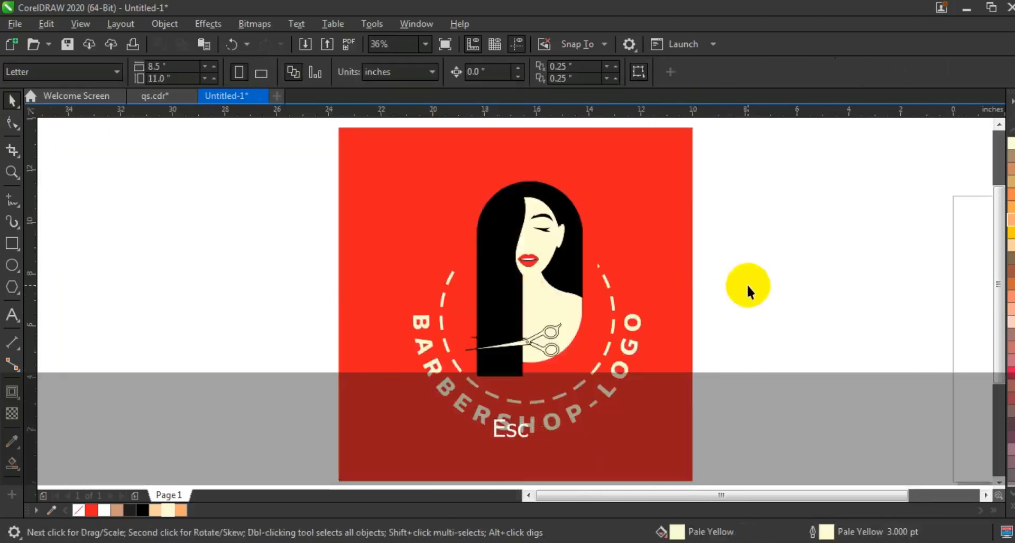
pyautogui.click(748, 285)
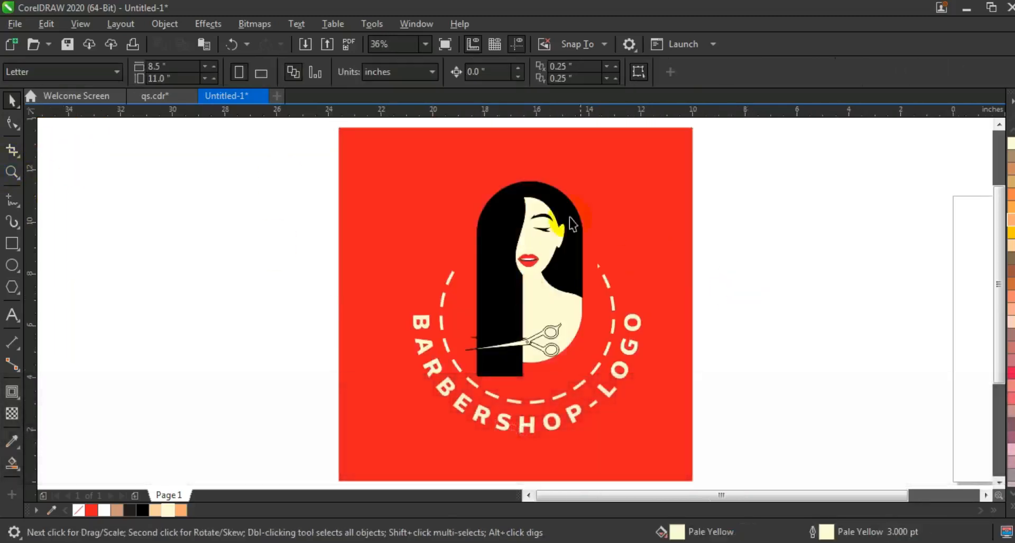
# Step: Add a pale yellow daisy with a red centre to the upper right of the woman's hair, scaled to about 0.98 inches wide
pyautogui.click(12, 173)
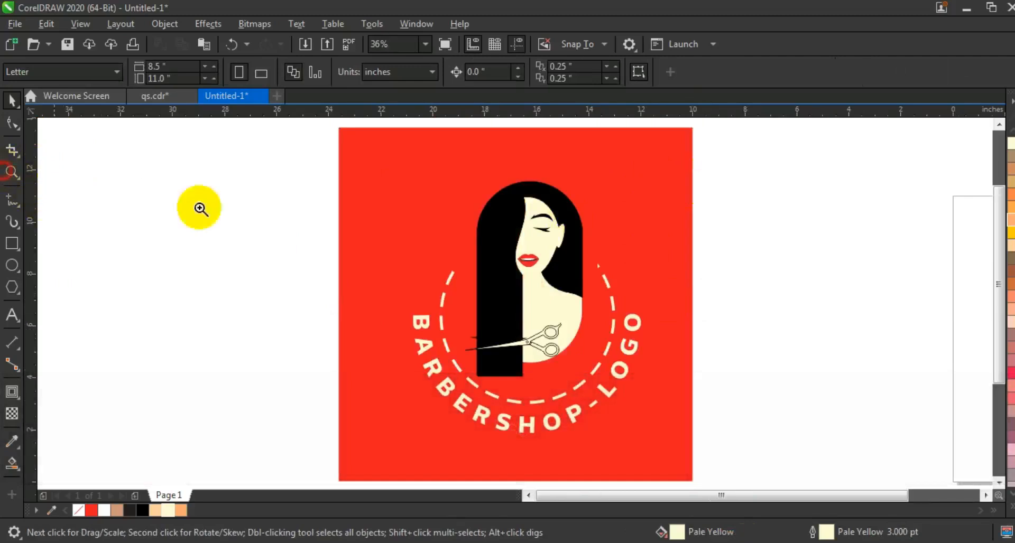
pyautogui.click(561, 189)
pyautogui.click(13, 267)
pyautogui.moveTo(419, 172); pyautogui.dragTo(436, 219)
pyautogui.click(12, 105)
pyautogui.hotkey('shift', 'F2')
pyautogui.press('F3')
pyautogui.press('F3')
pyautogui.moveTo(483, 202); pyautogui.dragTo(484, 290)
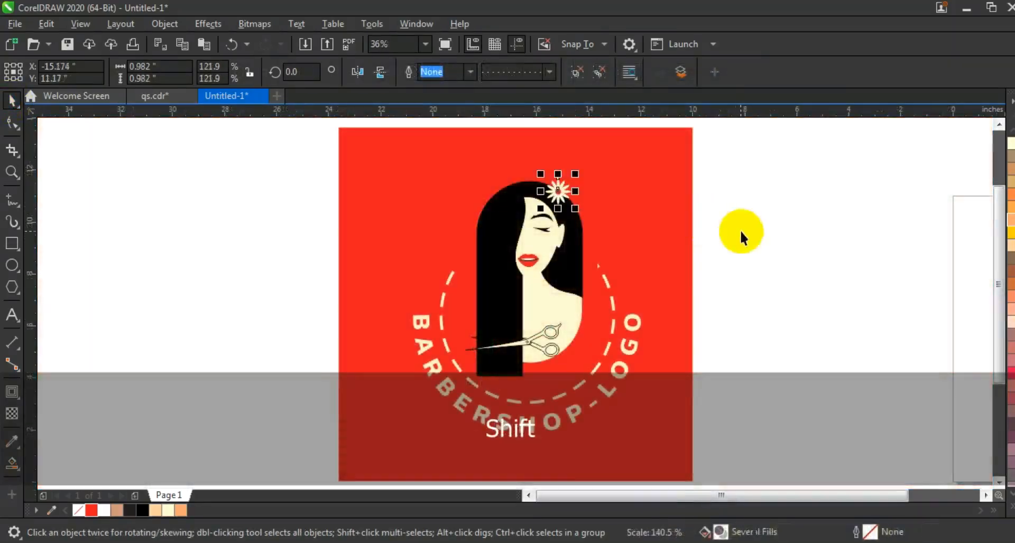
pyautogui.click(740, 231)
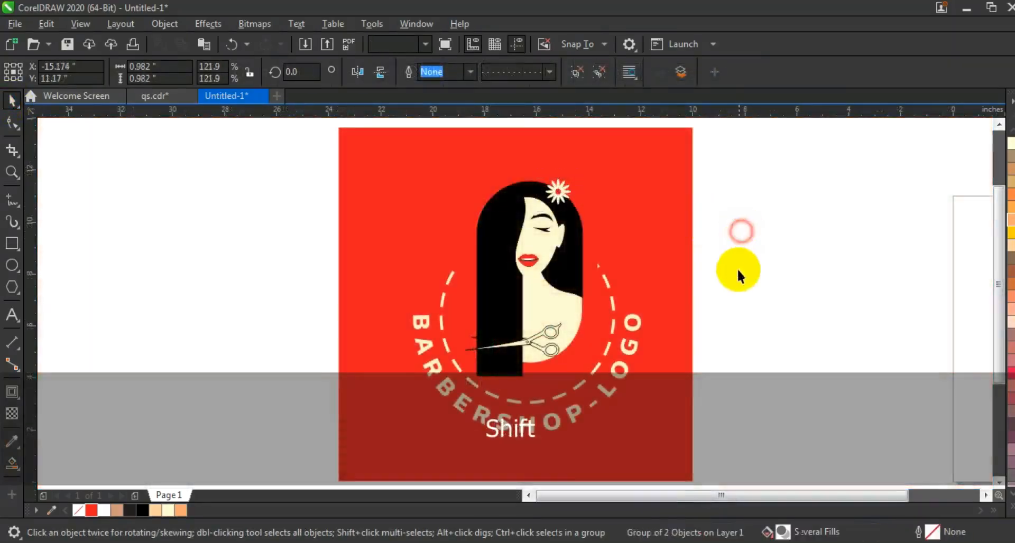